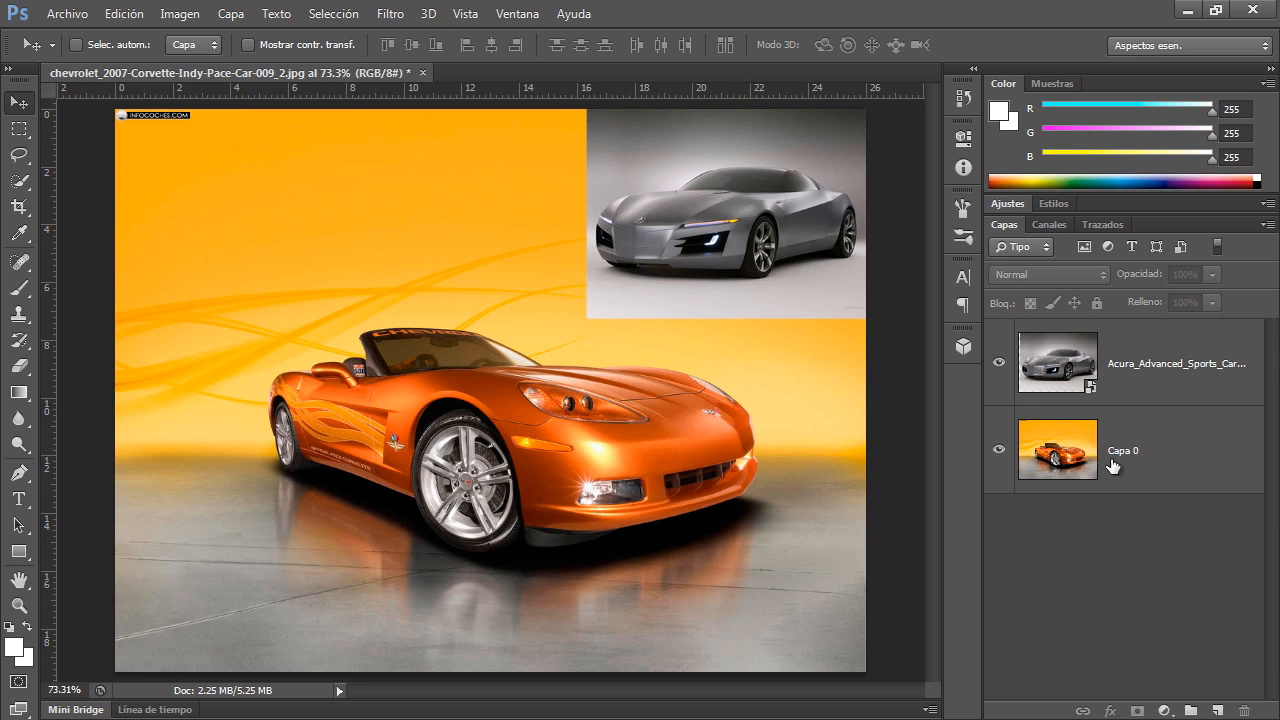
Step: Place car.jpg directly above Capa 0, scaled to about 22% and positioned in the image's lower-left corner
click(1141, 455)
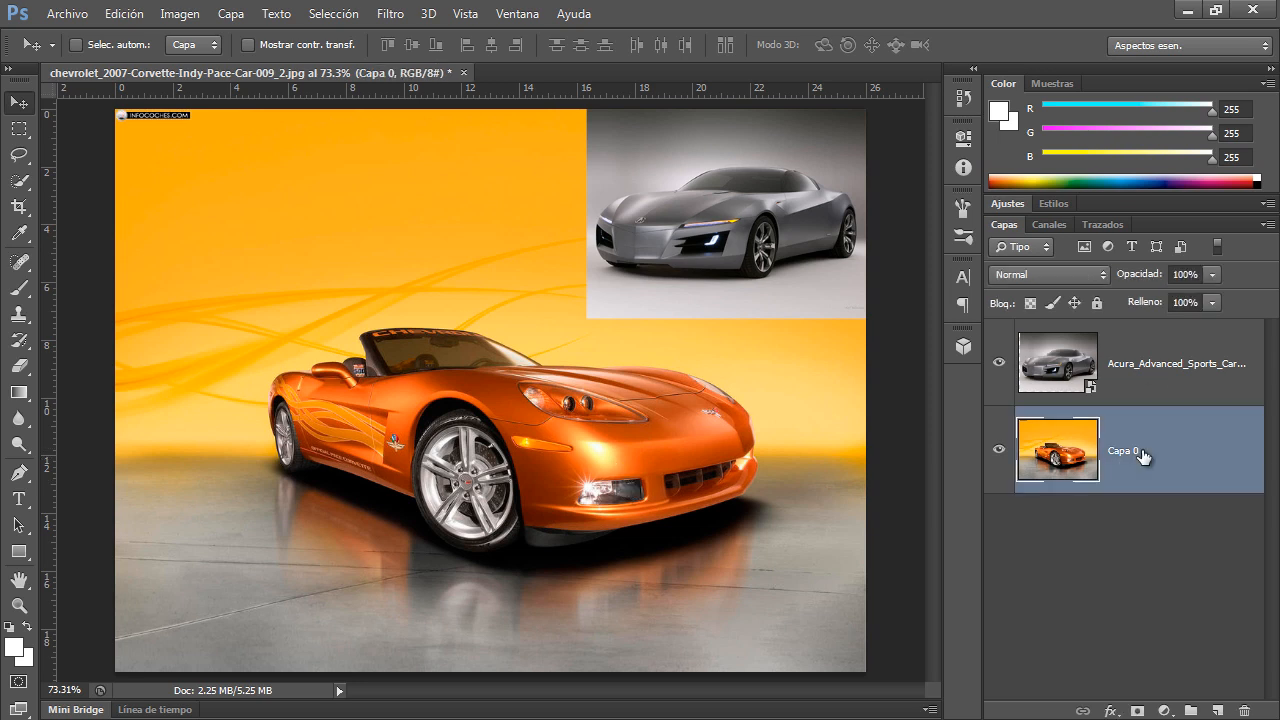
click(1158, 374)
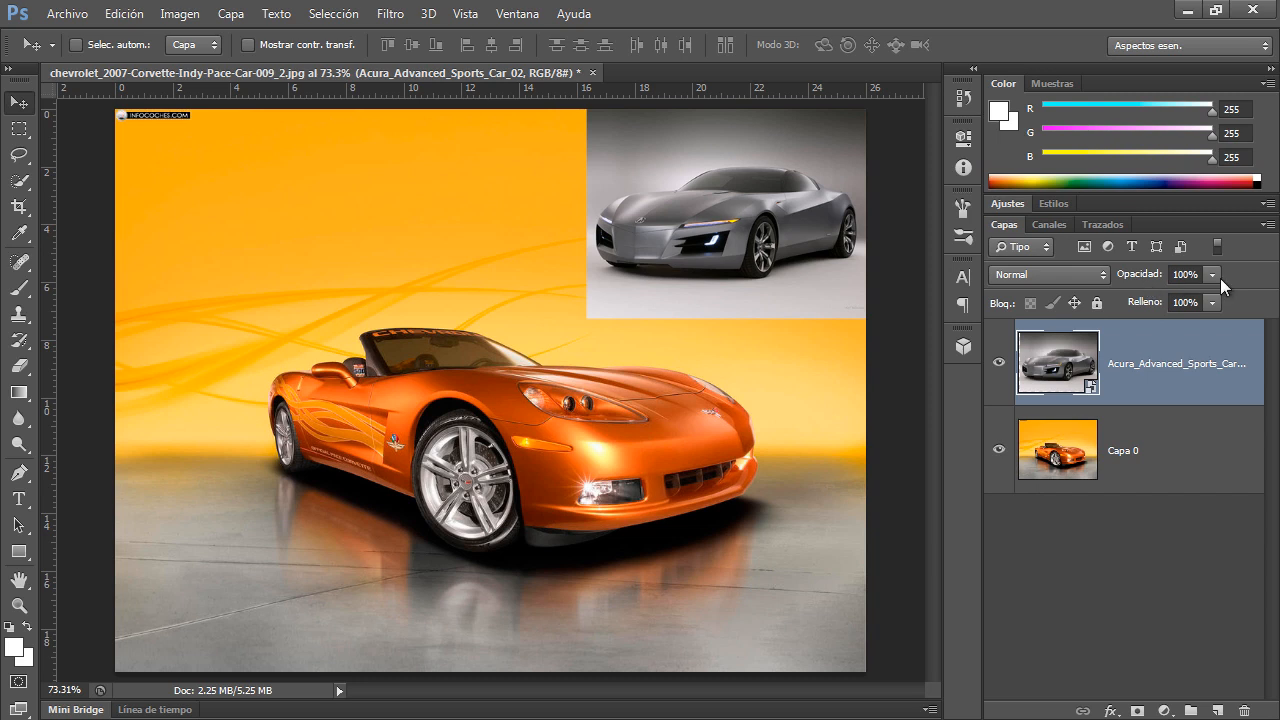
click(1174, 448)
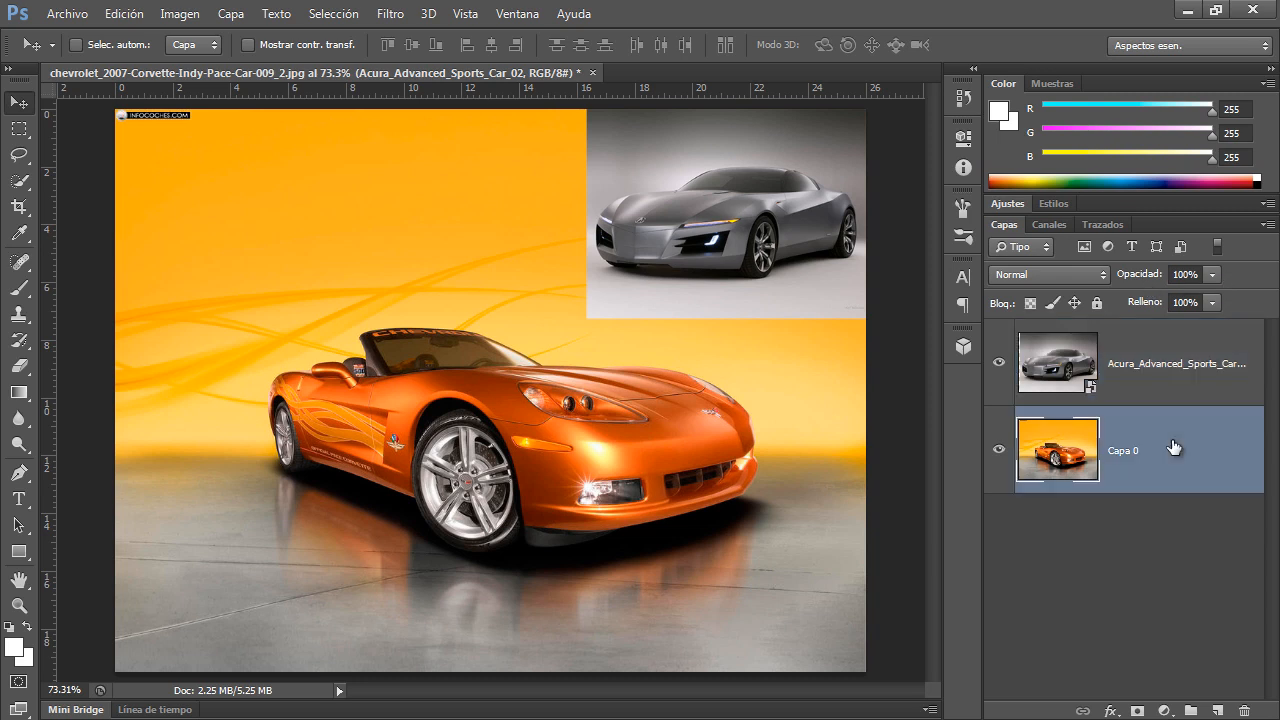
click(76, 709)
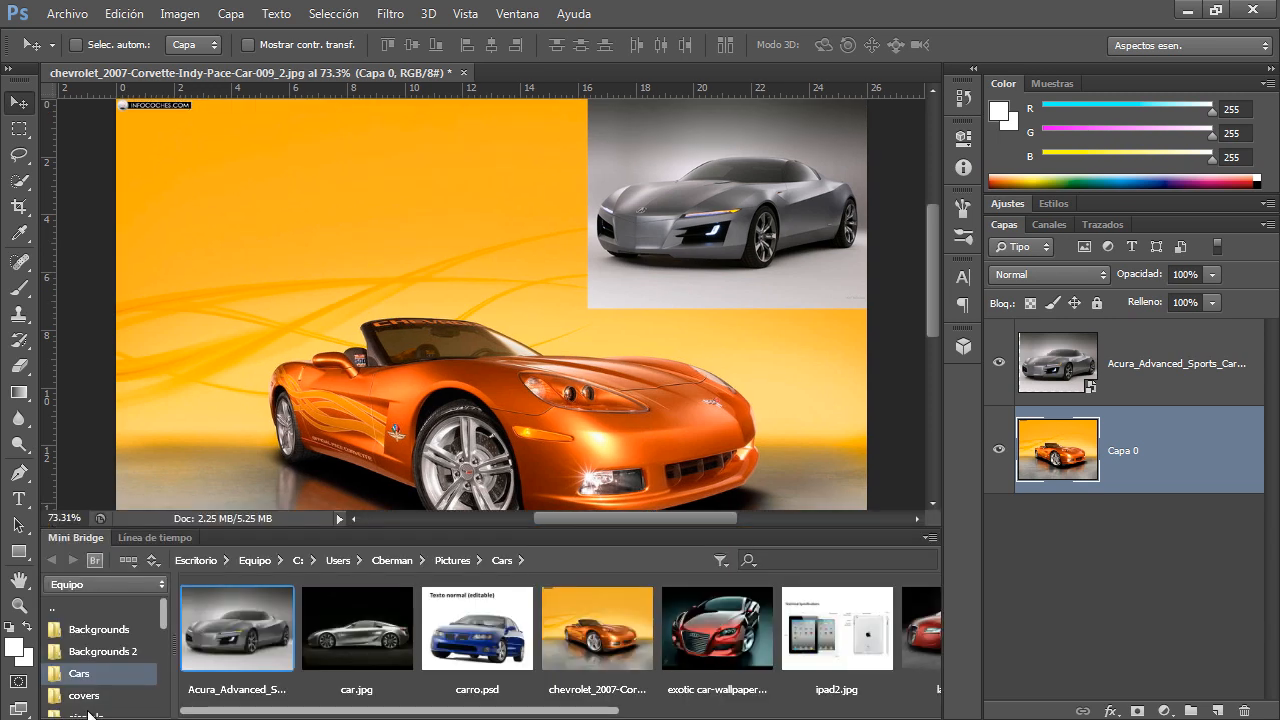
double_click(361, 642)
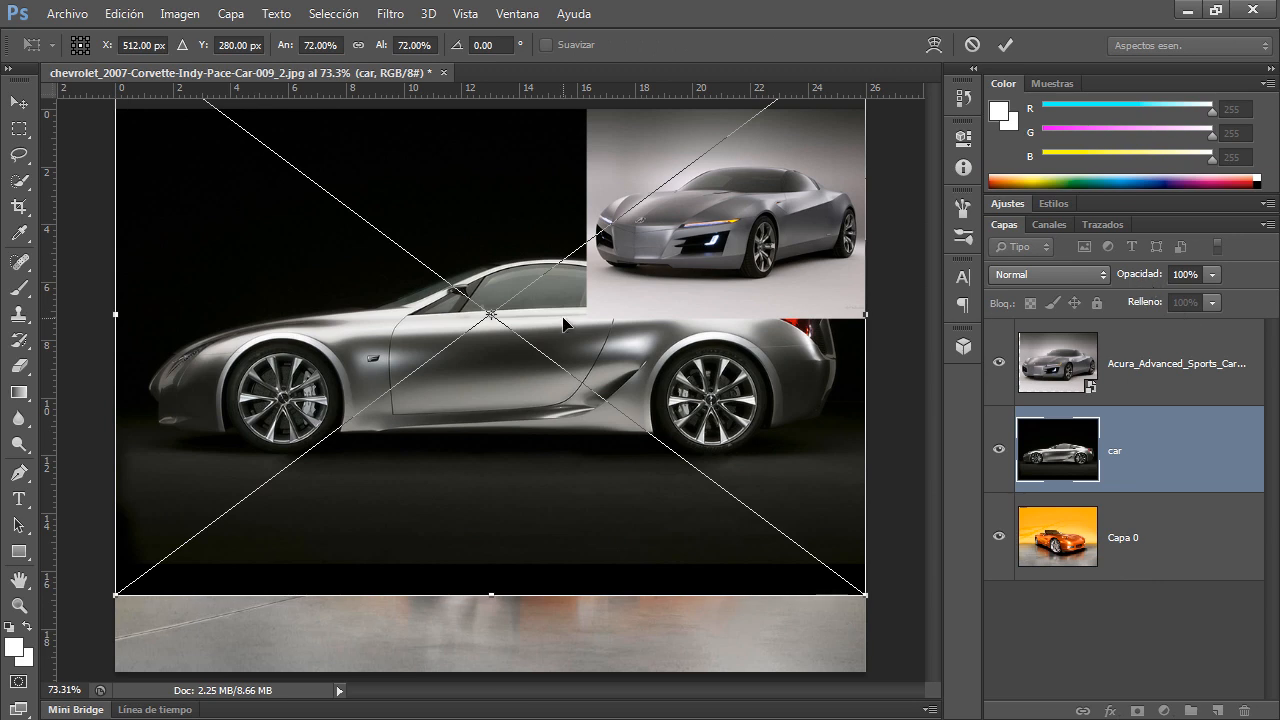
drag(865, 595, 290, 245)
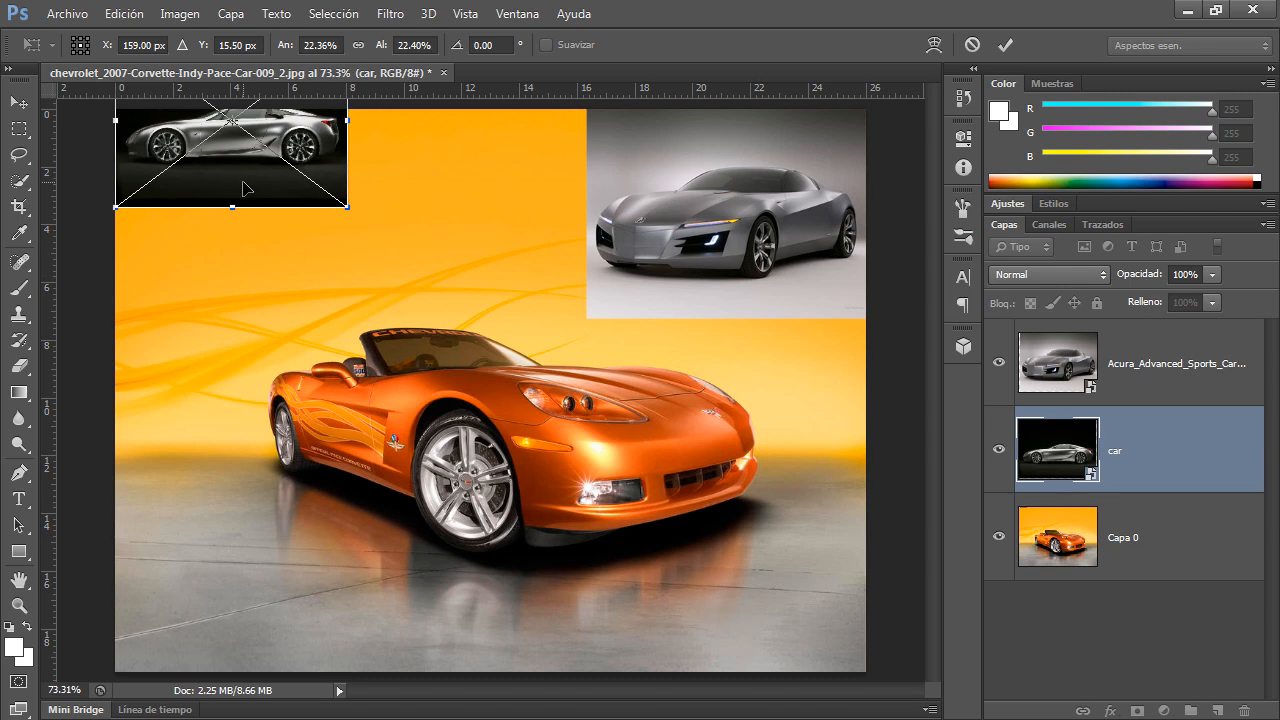
drag(243, 188, 242, 652)
key(Return)
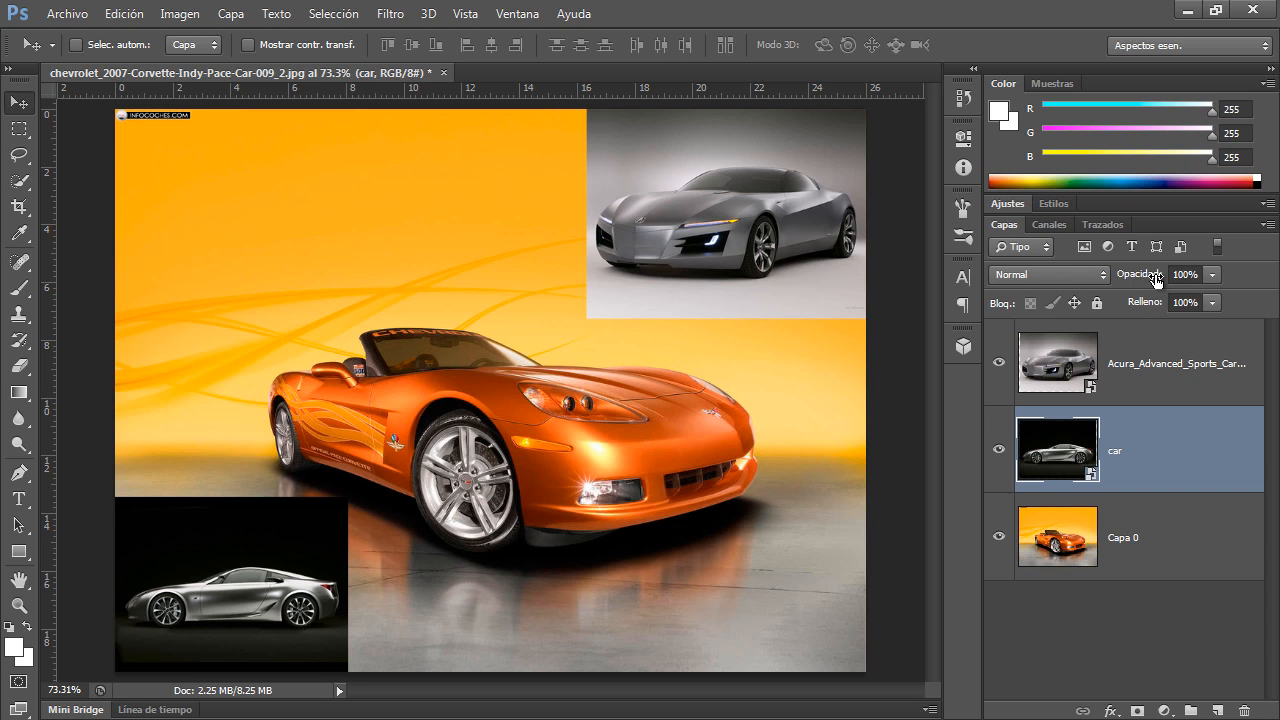
Step: Try opacities of 70%, 100% and 50% on the car layer
drag(1152, 280, 1125, 280)
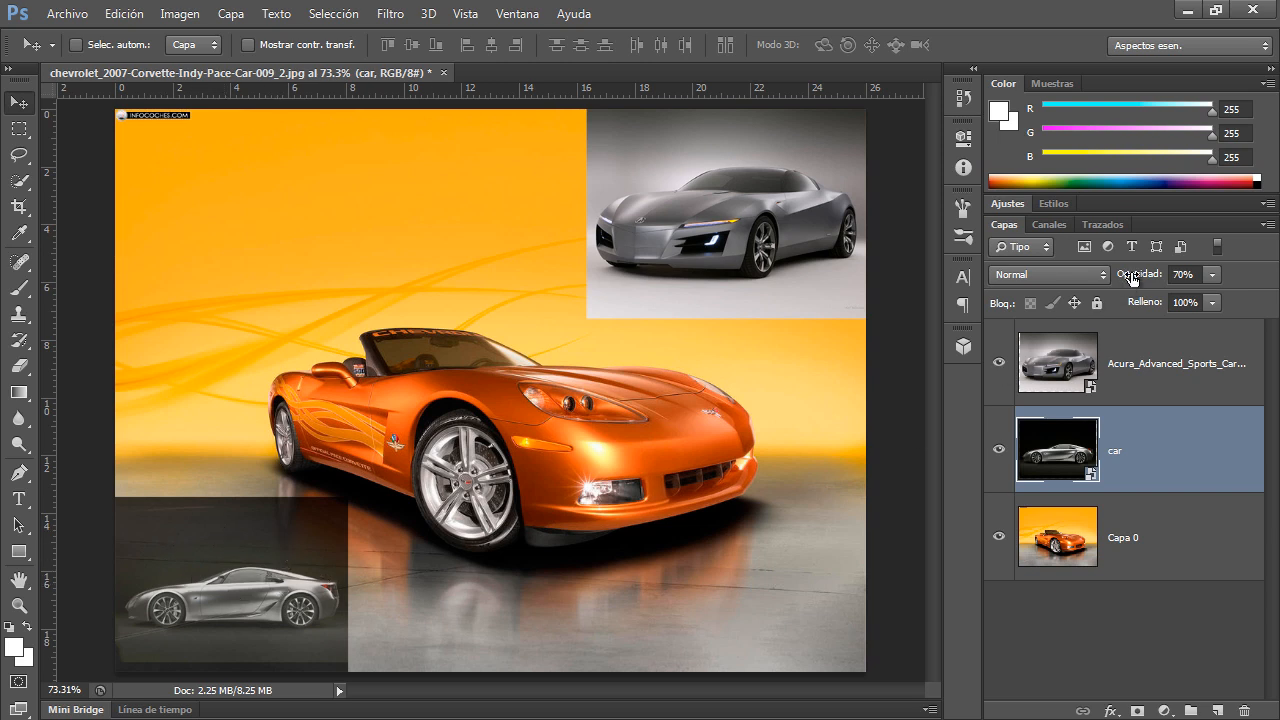
drag(1132, 279, 1195, 278)
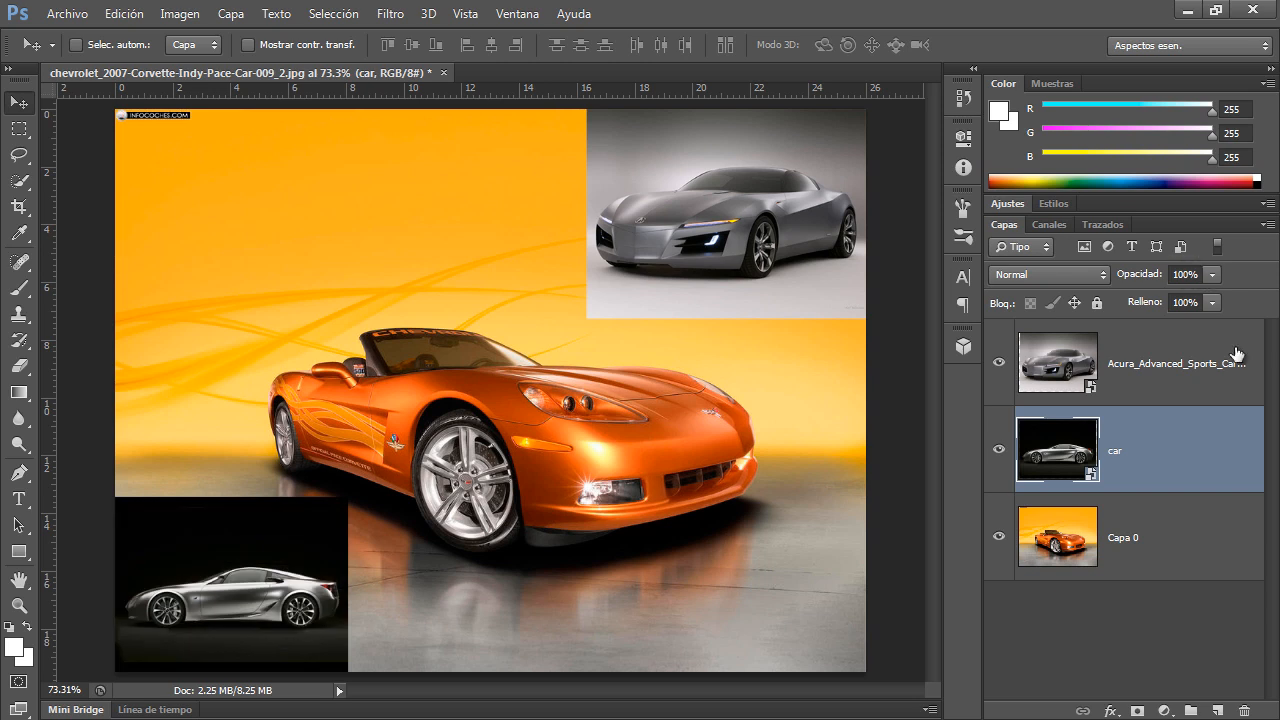
click(1192, 275)
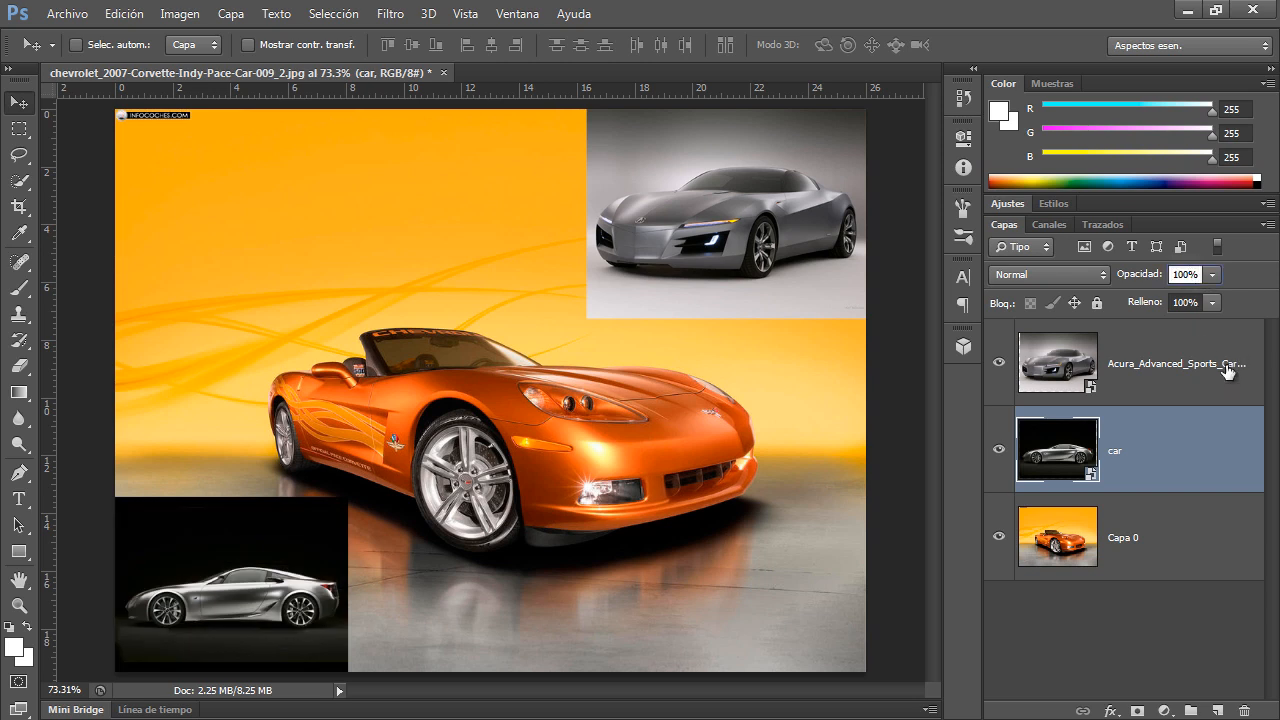
double_click(1196, 275)
text(50)
key(Return)
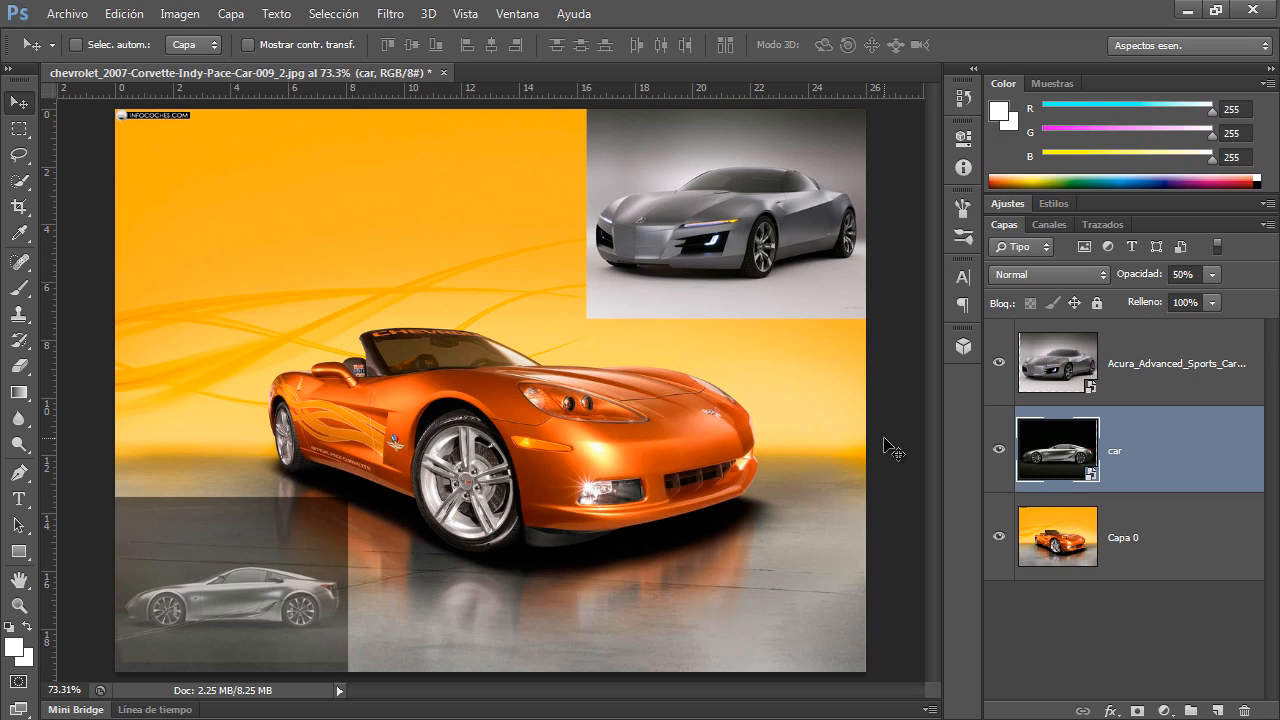
Step: Preview the car layer at 10%, 20%, 30% and 100% opacity
key(1)
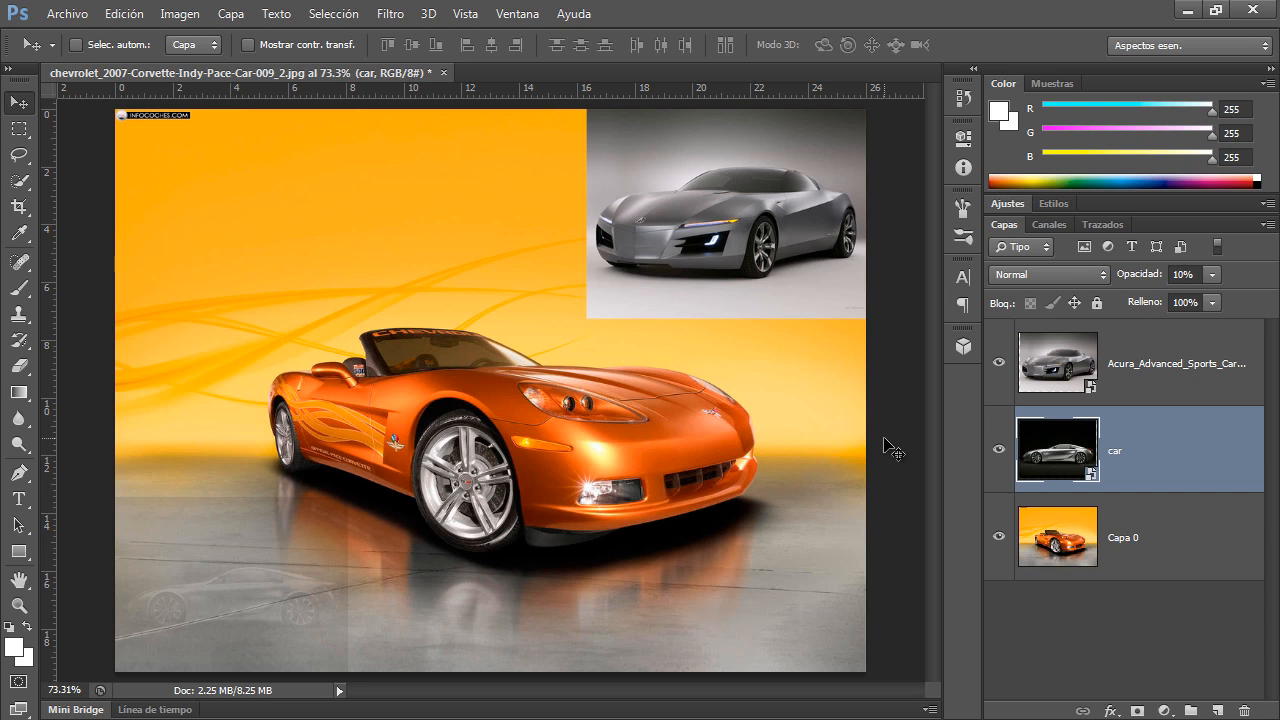
key(2)
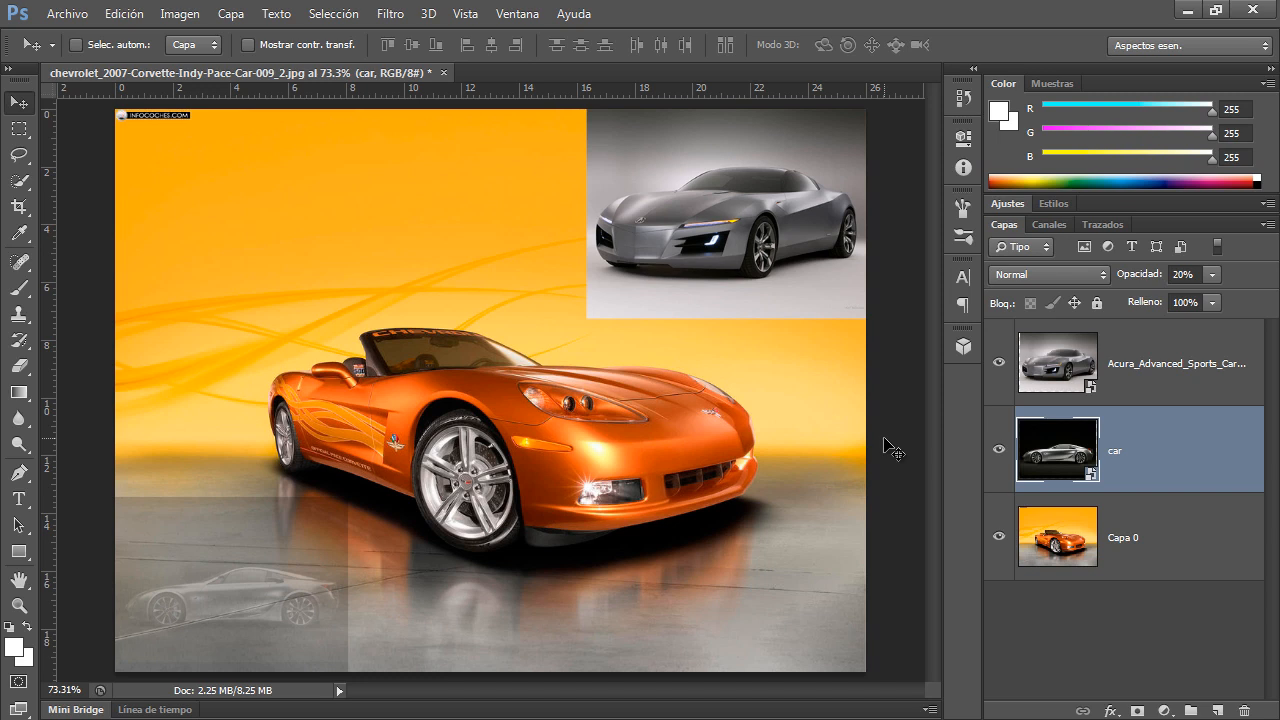
key(3)
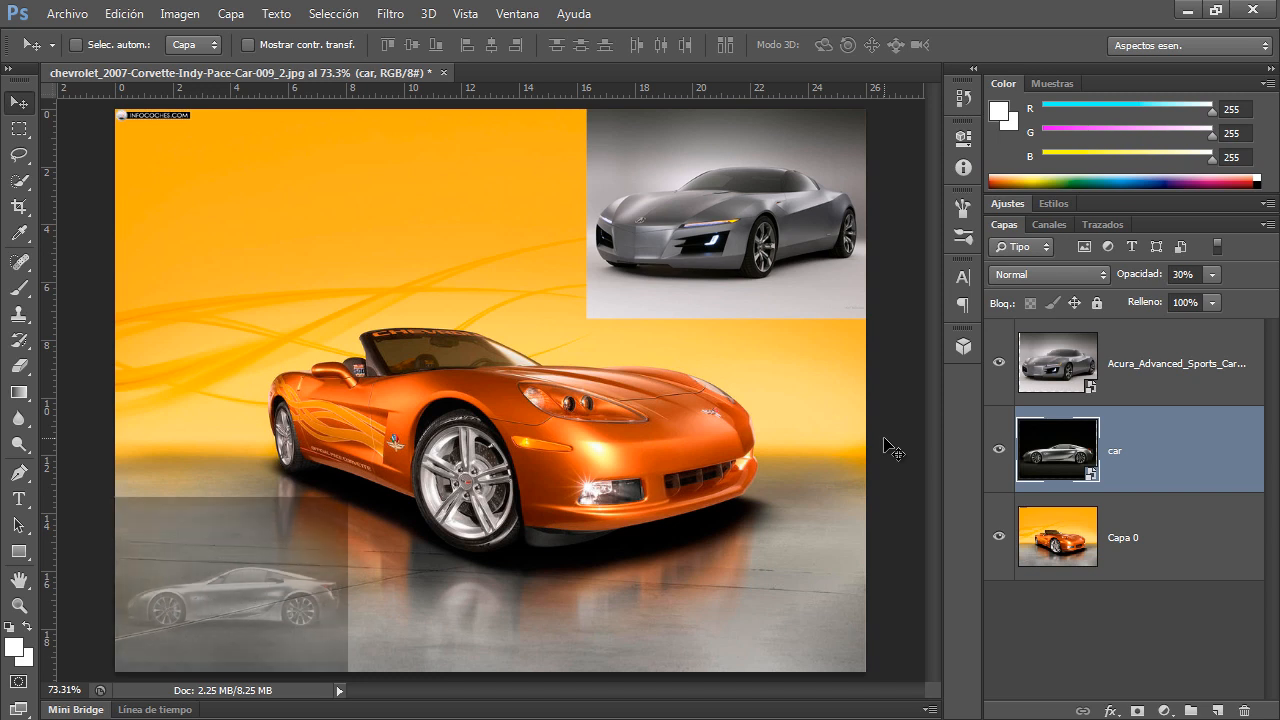
key(0)
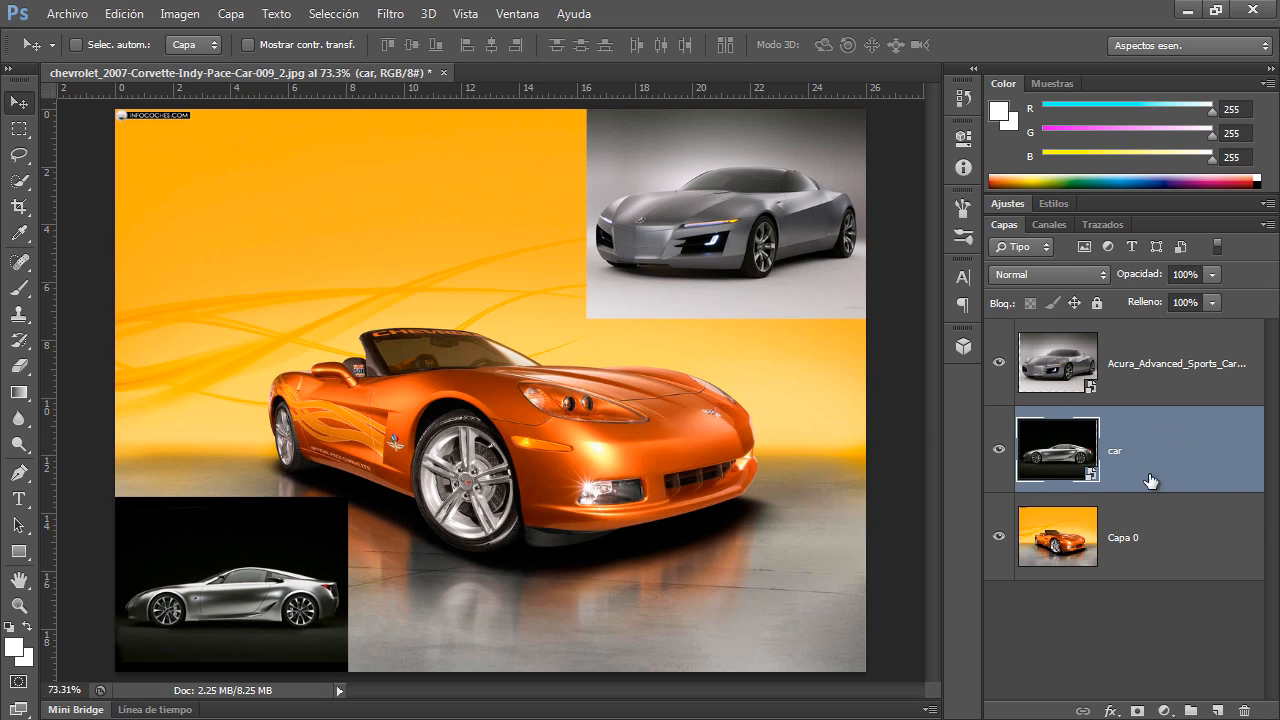
Step: Step the car layer's opacity through 55%, 65% and 70%, ending at 75%
key(5)
key(5)
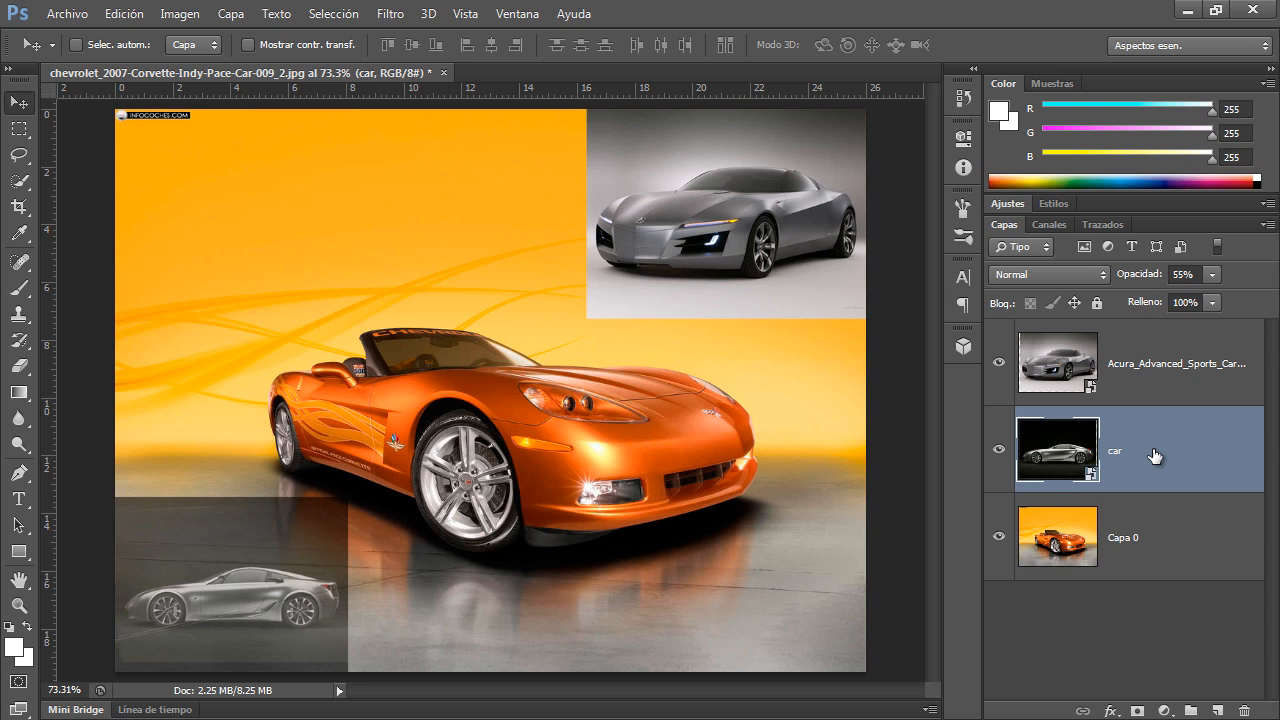
key(6)
key(5)
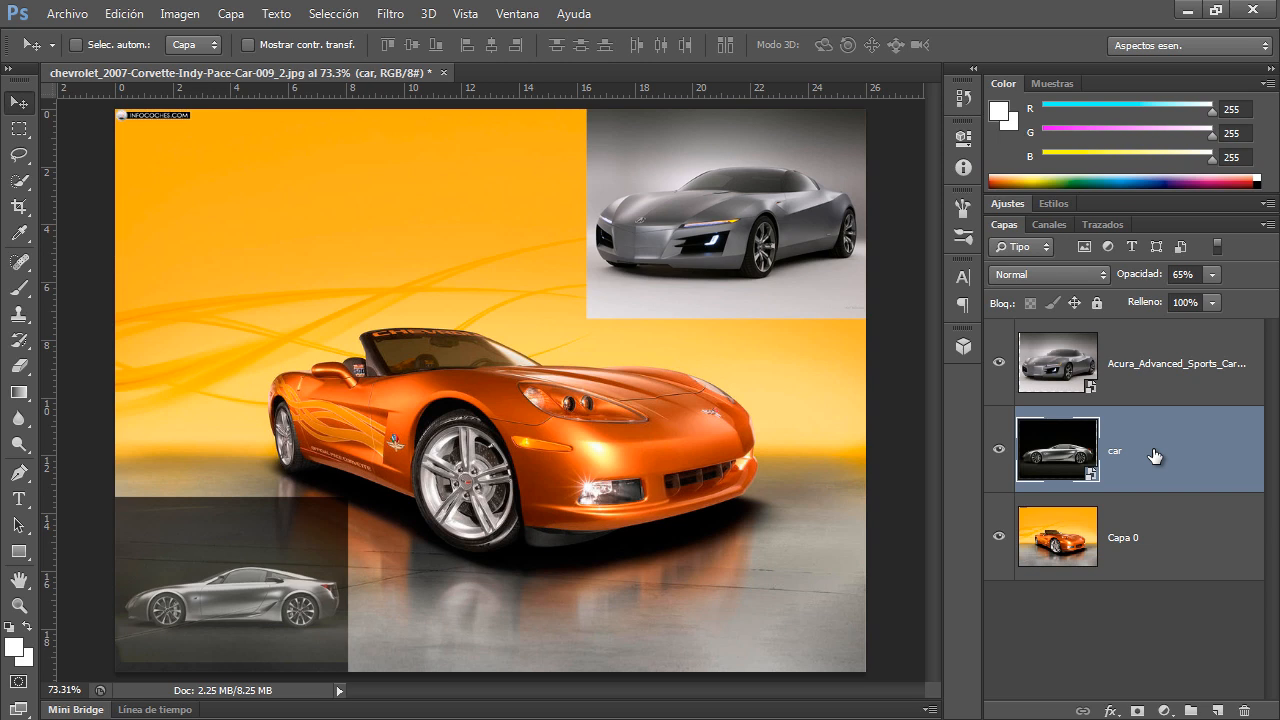
key(7)
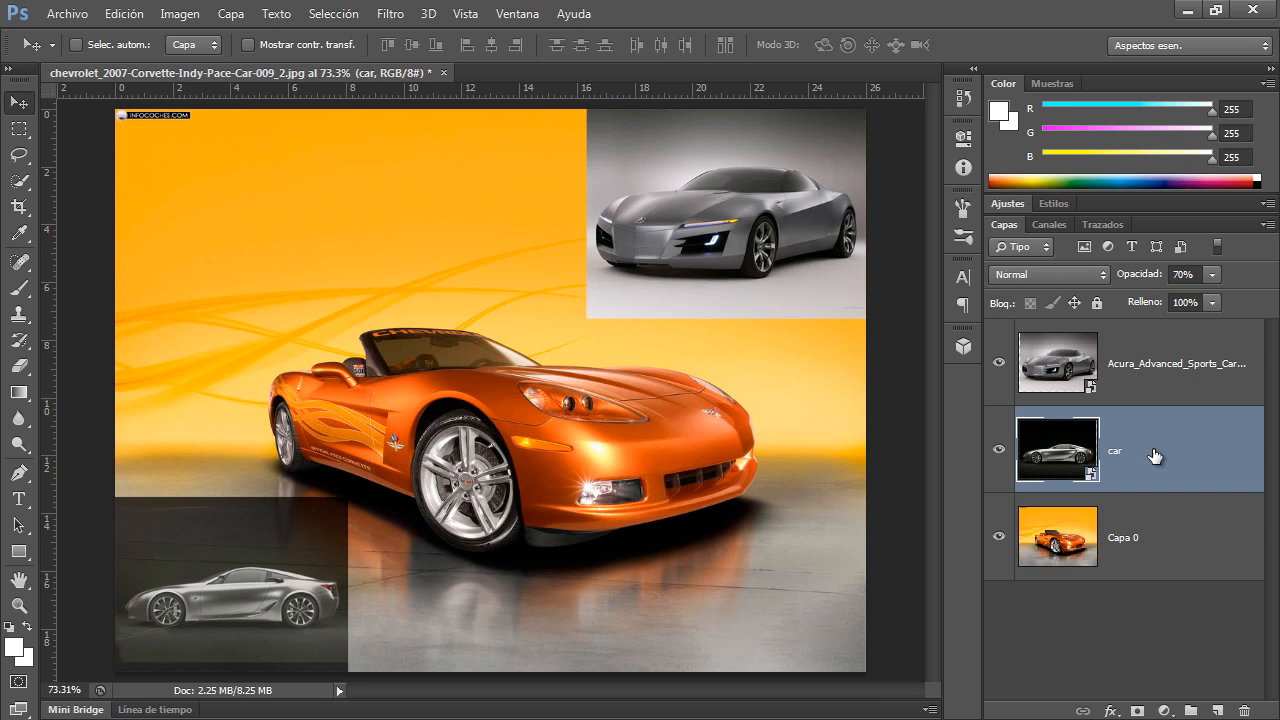
key(7)
key(5)
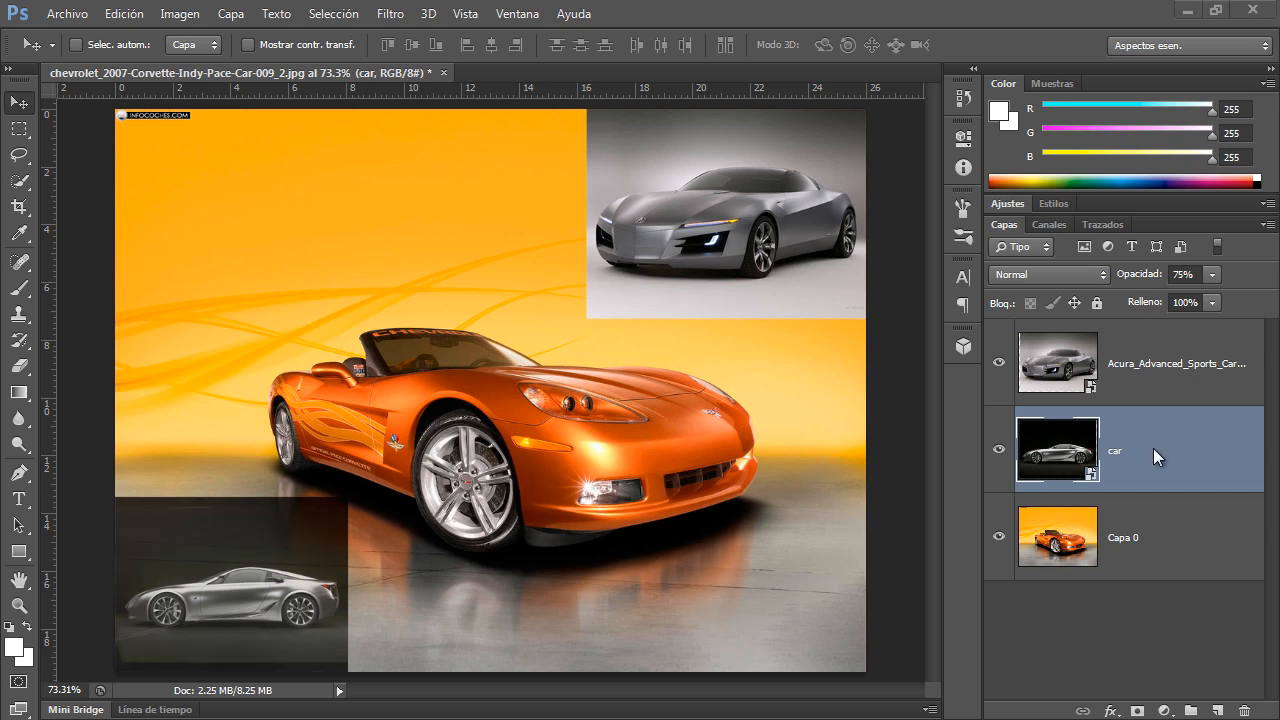
Step: Set the Acura layer's opacity to 63%, and move it over the orange car's front and back to the image's upper-right corner
click(1137, 363)
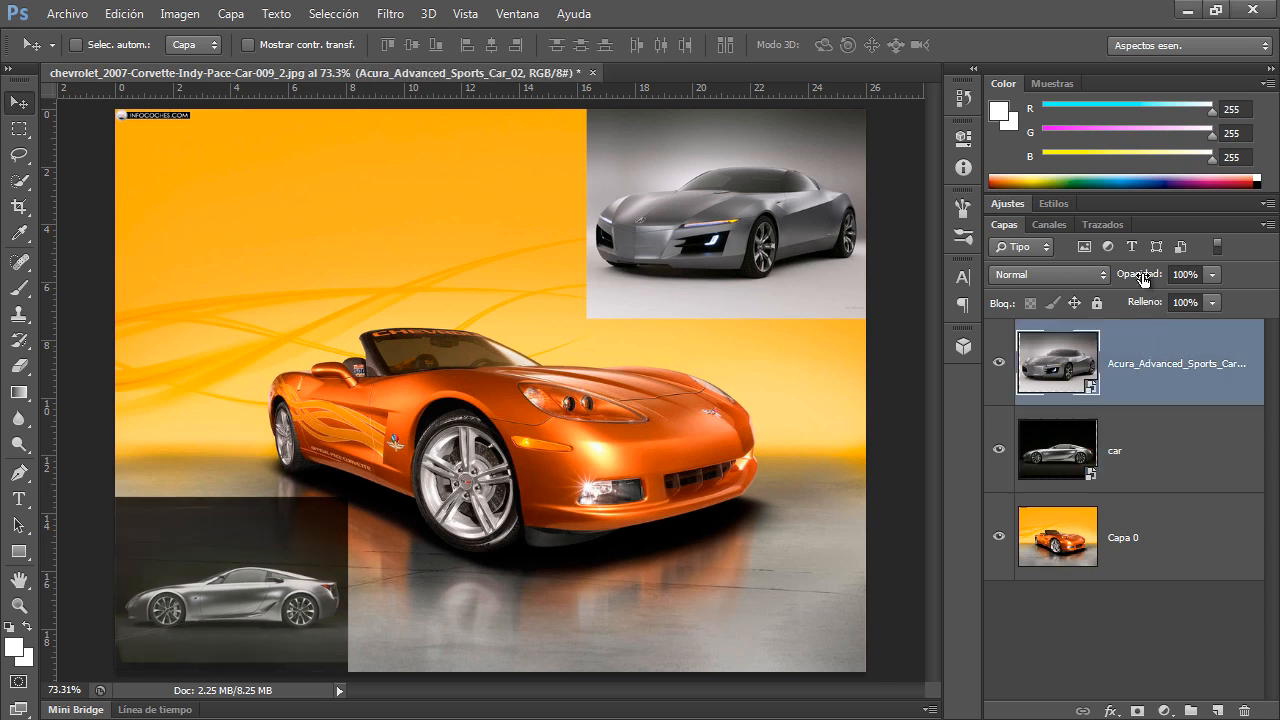
drag(1142, 280, 1102, 281)
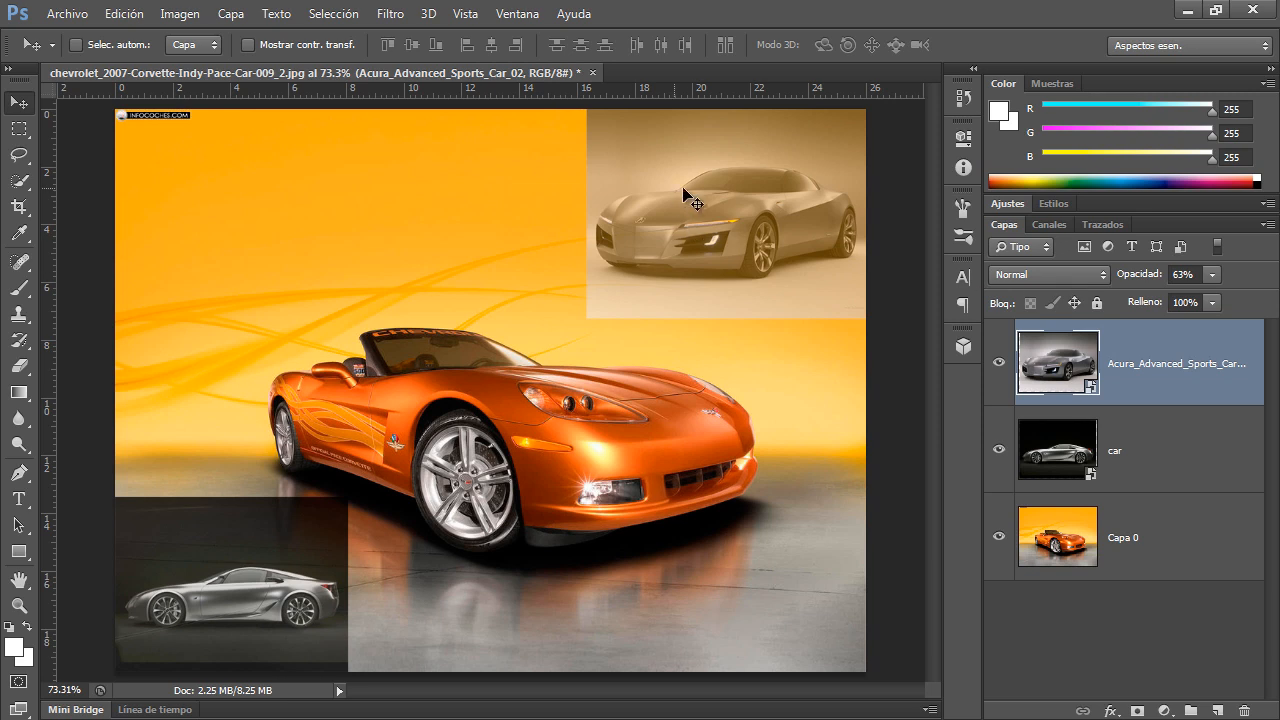
drag(719, 188, 656, 472)
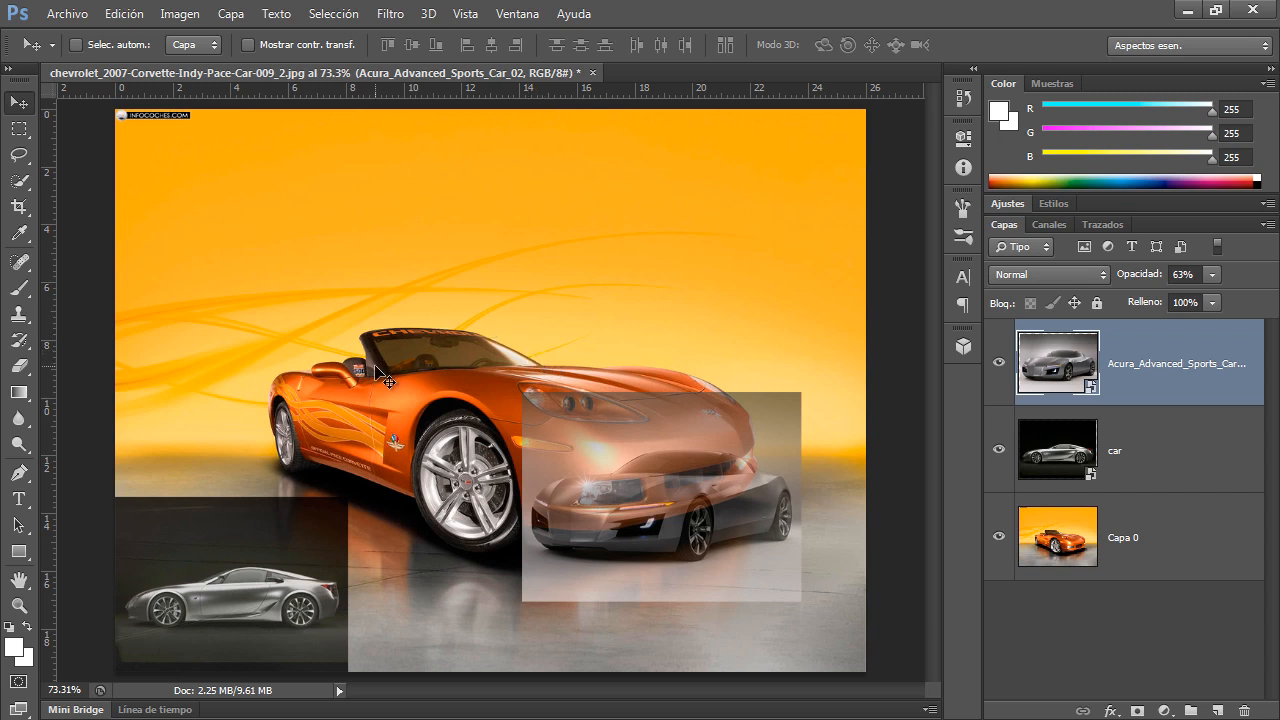
drag(625, 504, 689, 220)
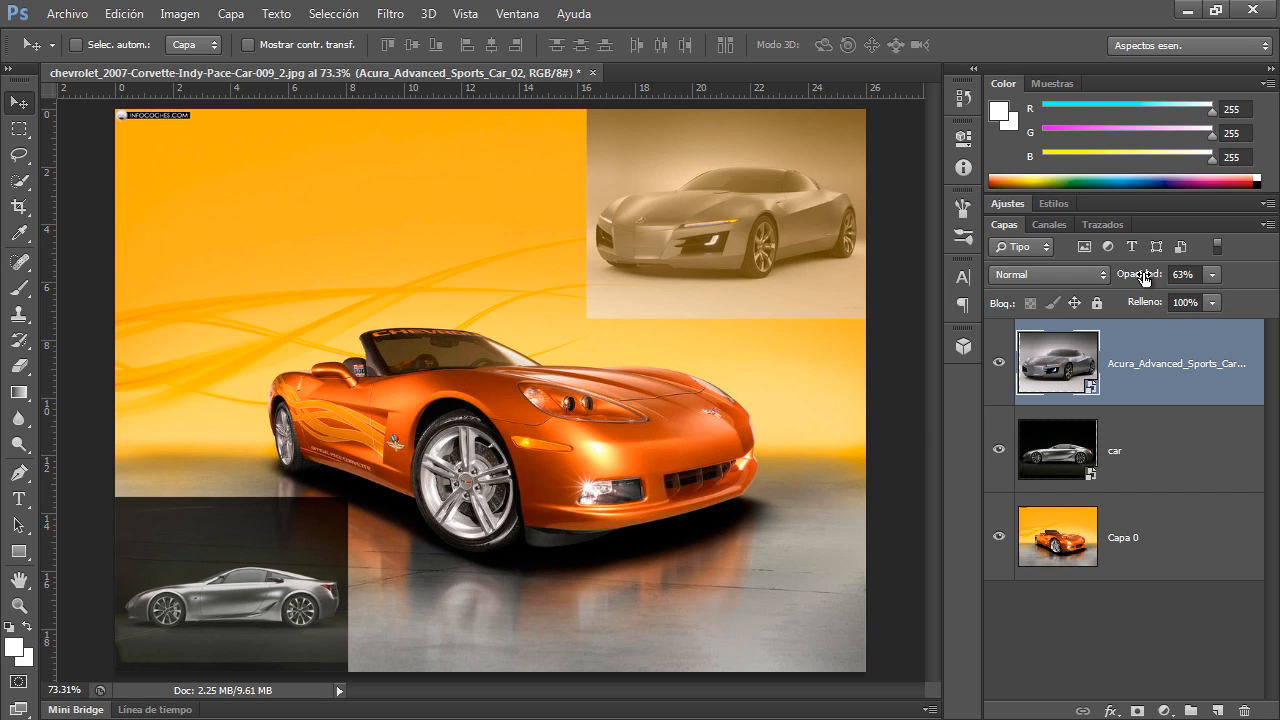
Step: Open exotic car-wallpapers.jpg from the Cars folder and convert its background to a normal layer at 74% opacity
click(92, 709)
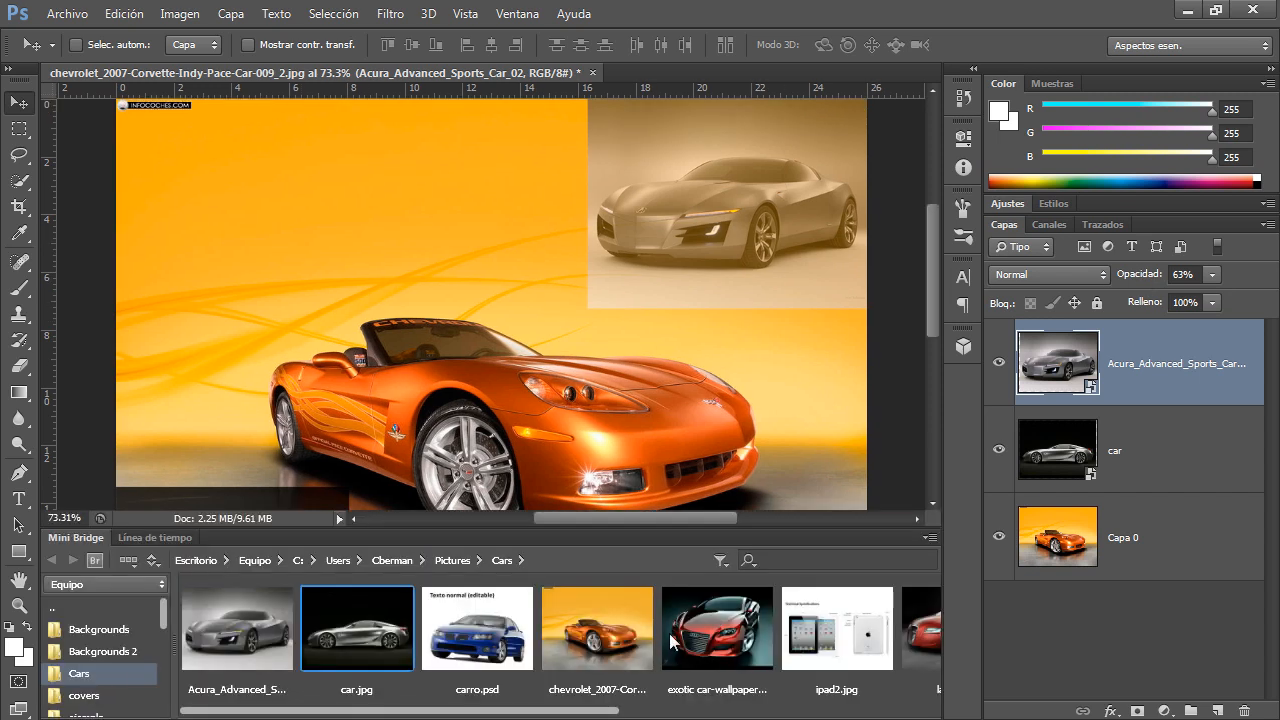
double_click(728, 634)
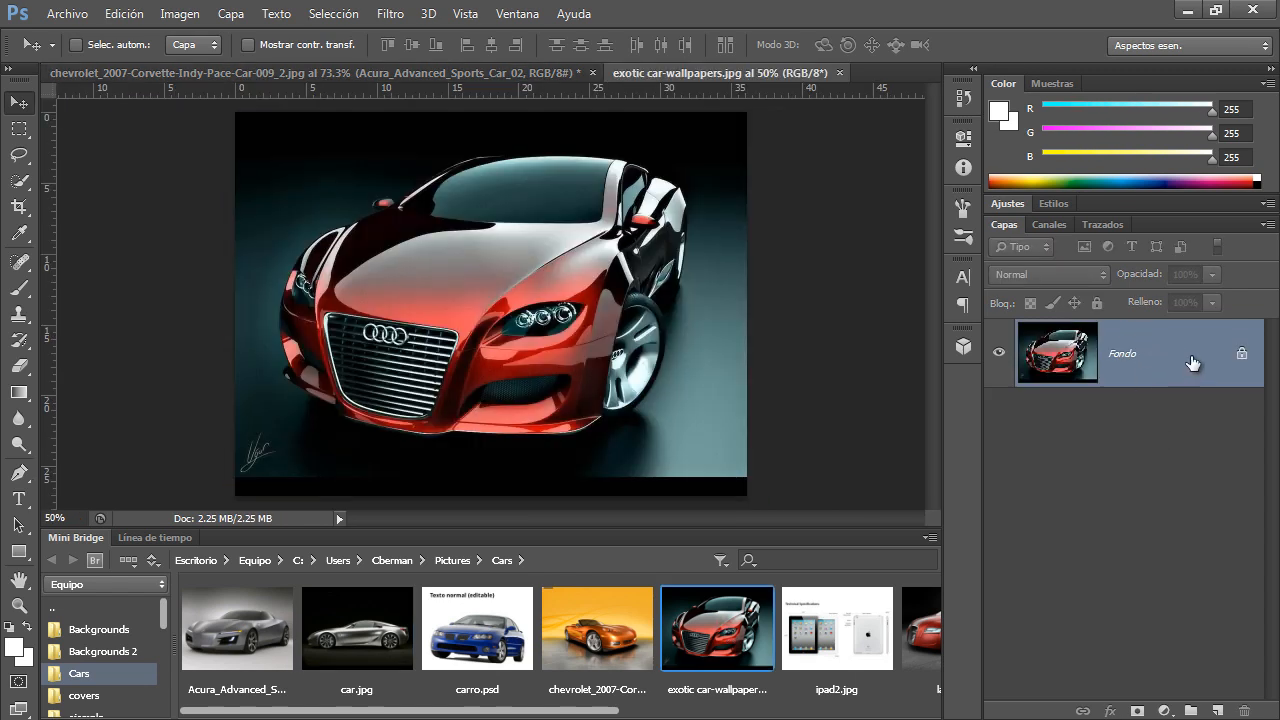
alt+double_click(1193, 362)
drag(1155, 284, 1127, 282)
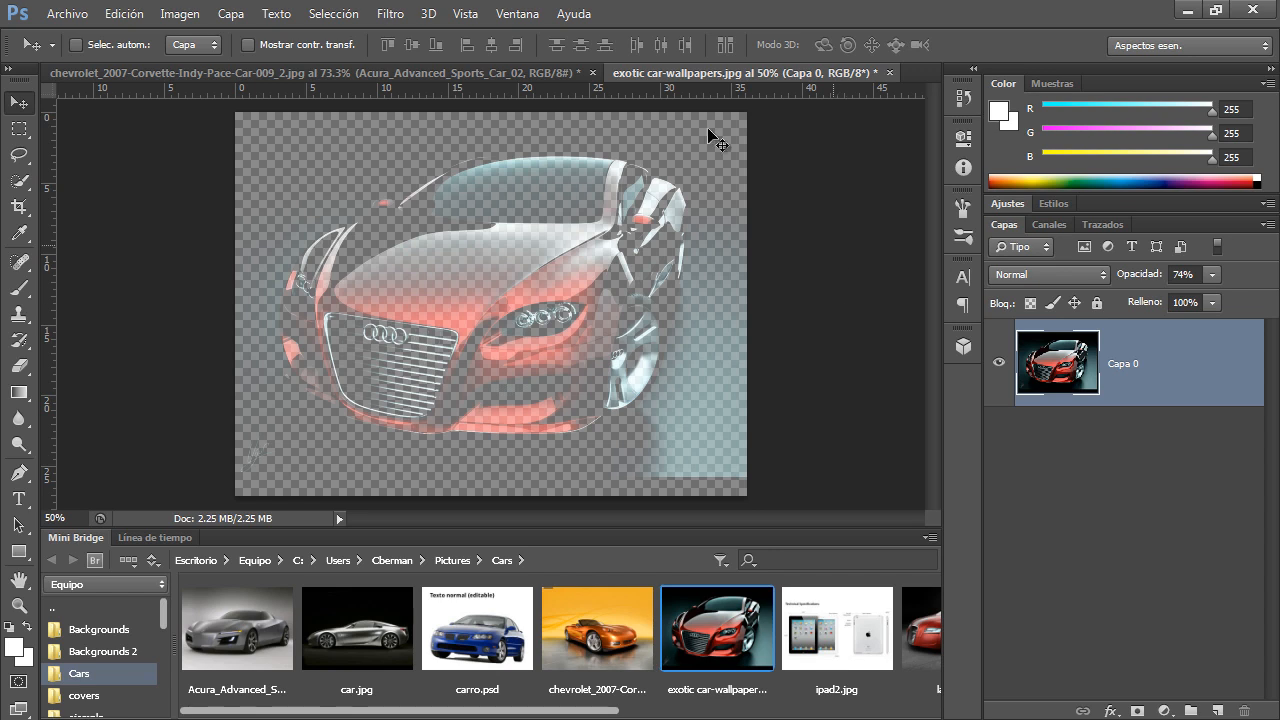
Step: Save the semi-transparent image as exotic car-wallpapers.png with Menor/Lento compression and no interlacing, and close the original without saving changes
click(67, 13)
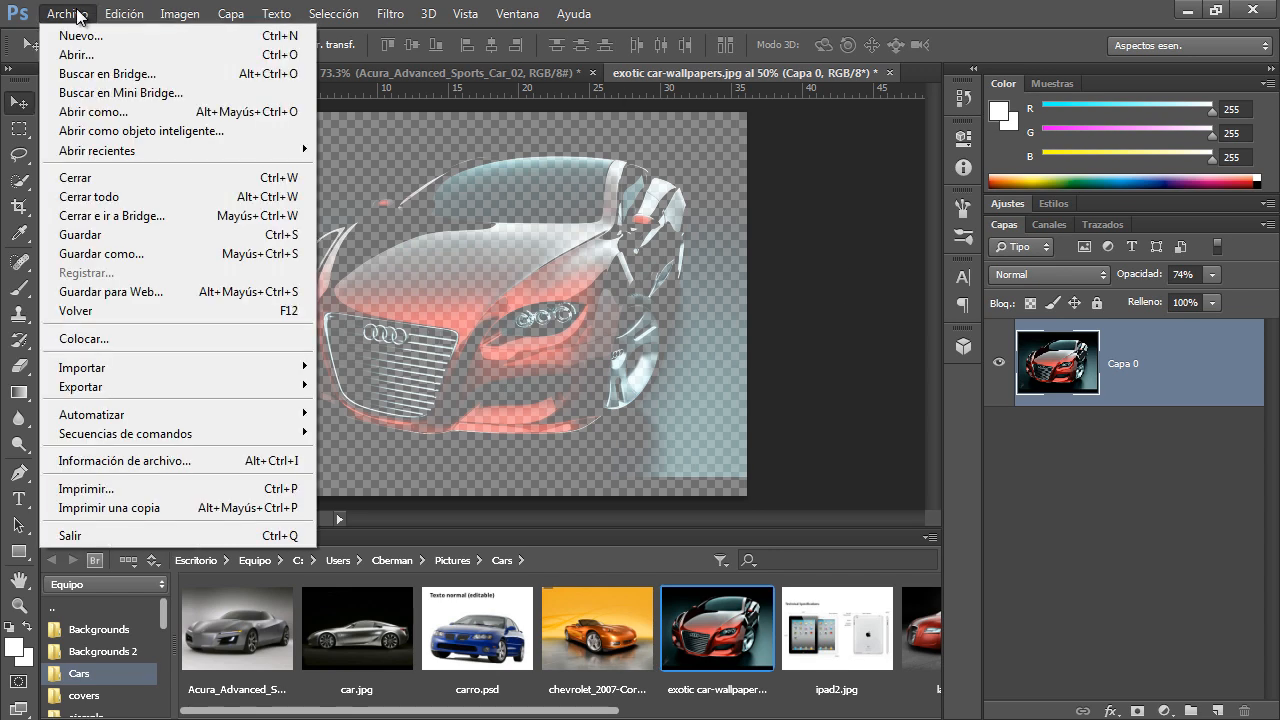
click(135, 257)
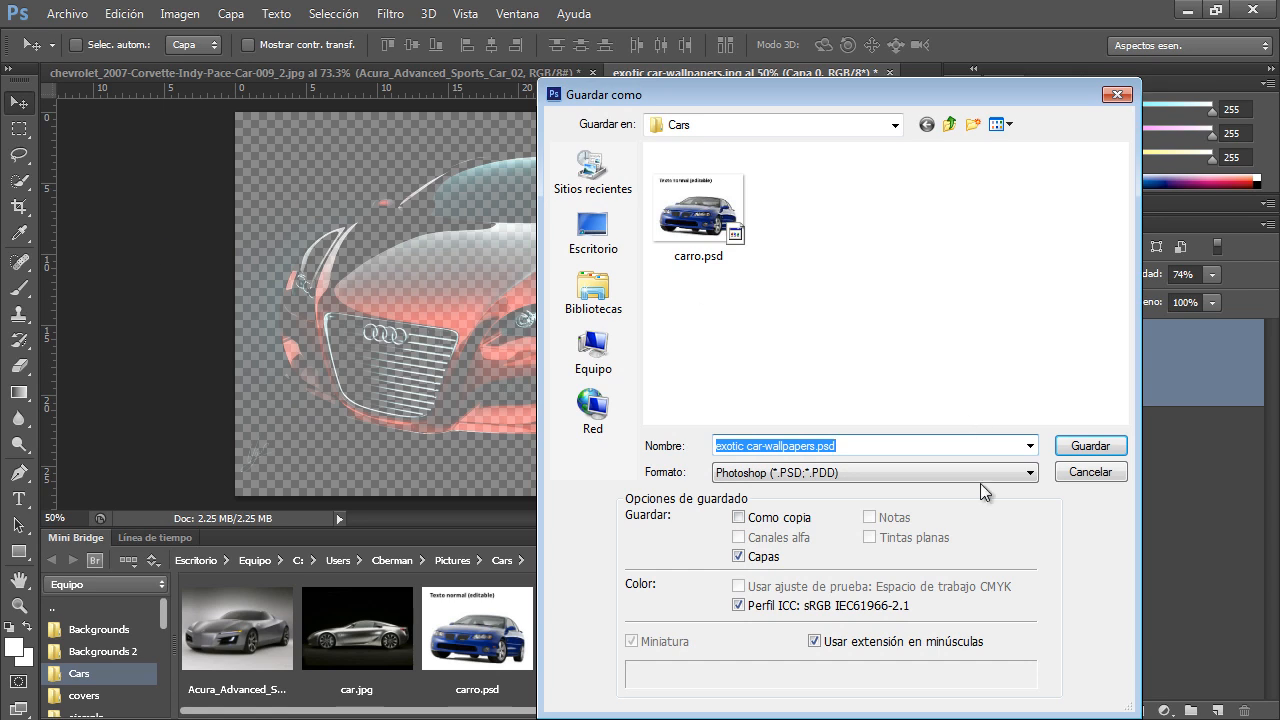
click(974, 470)
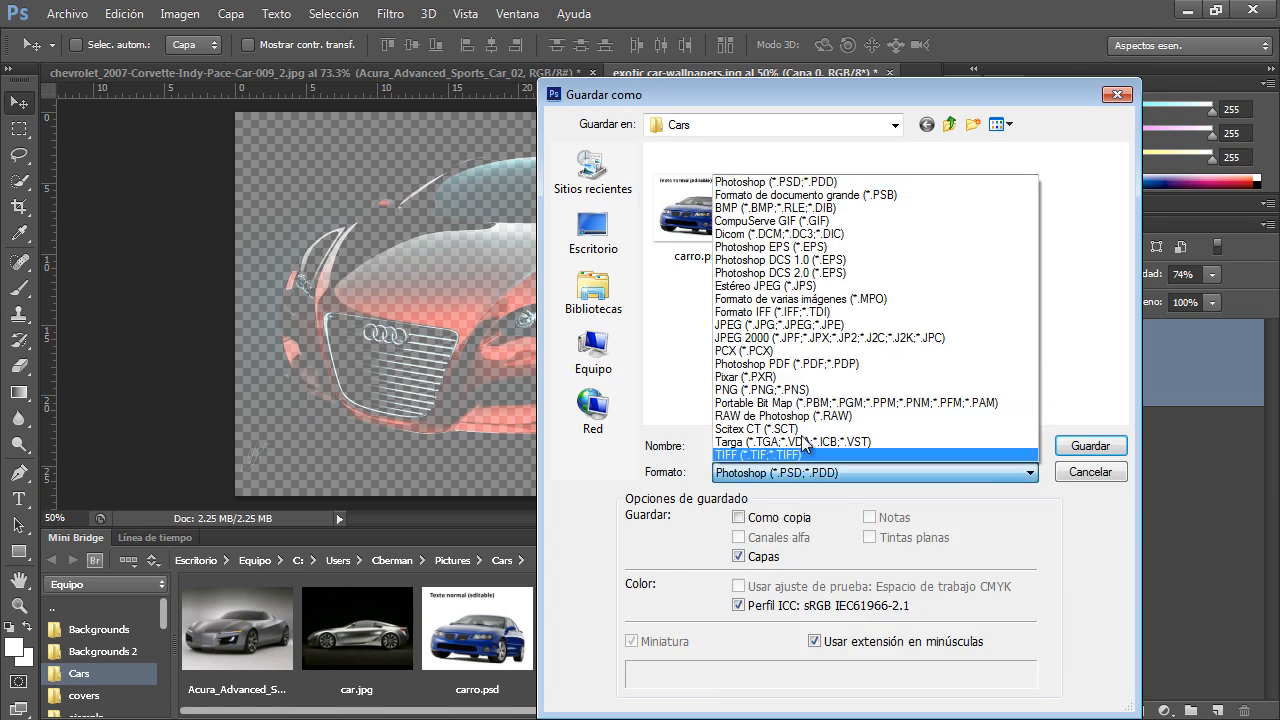
click(800, 422)
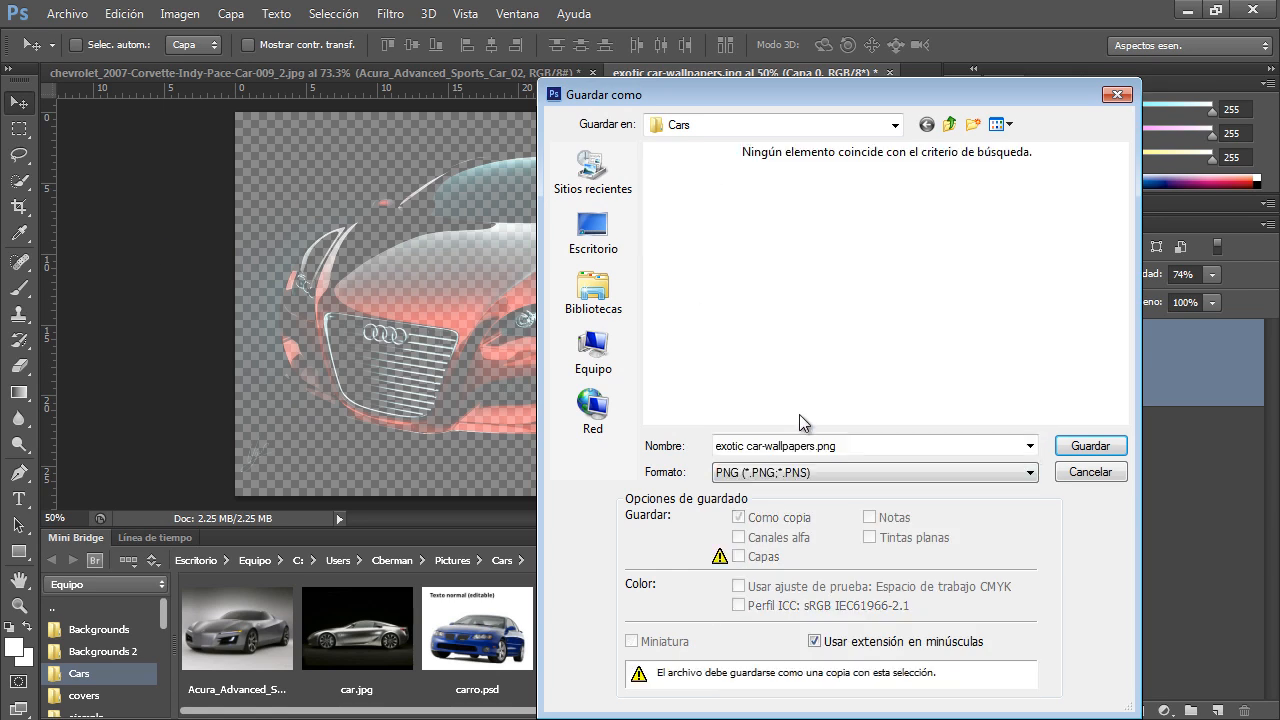
click(1080, 446)
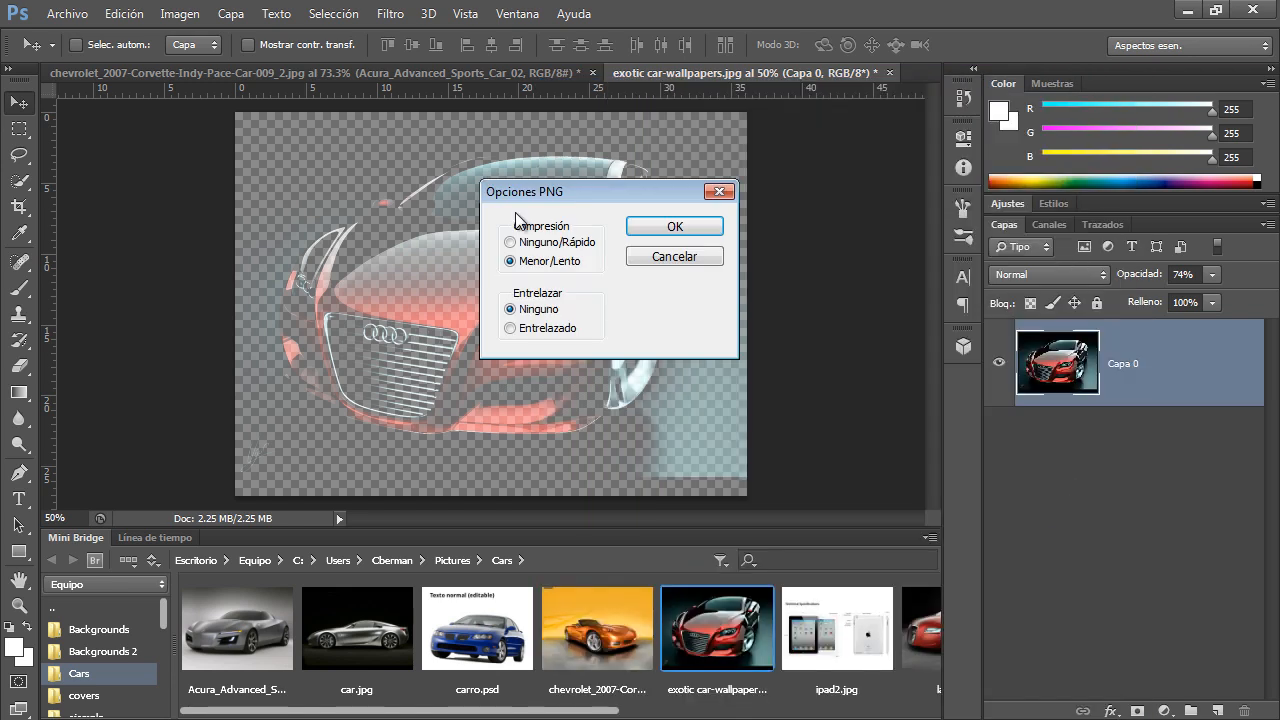
click(675, 227)
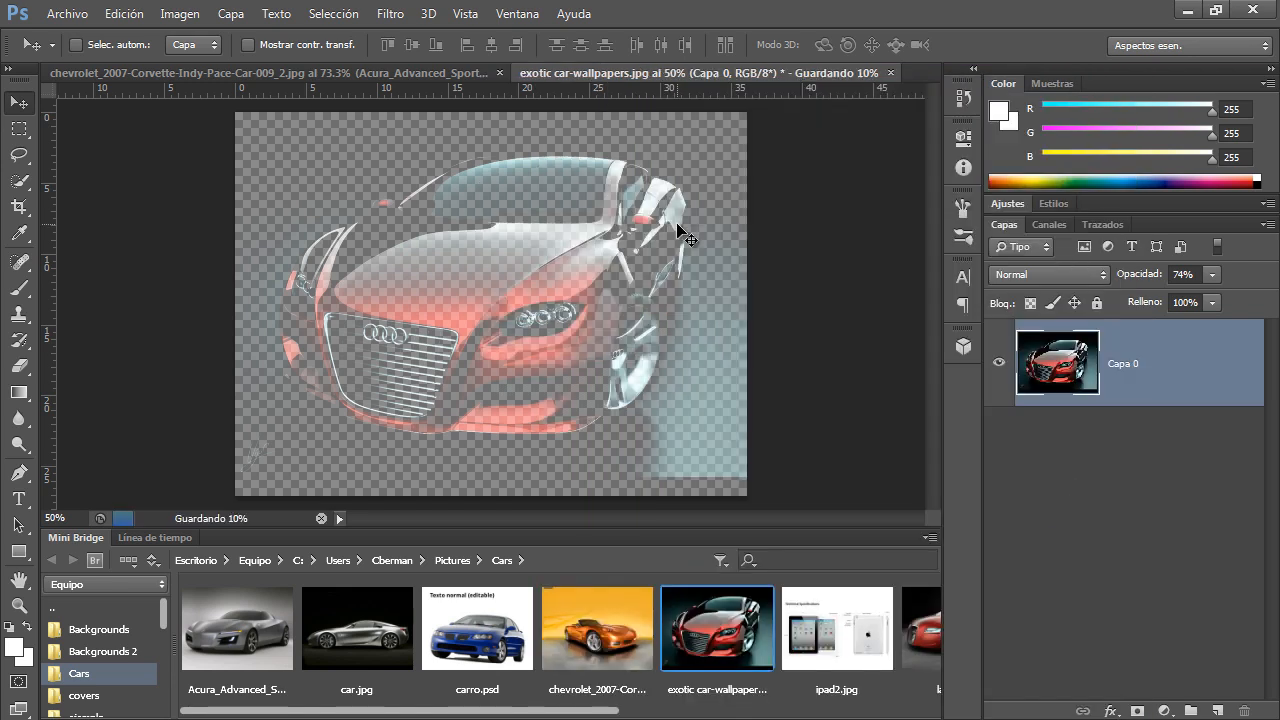
click(890, 80)
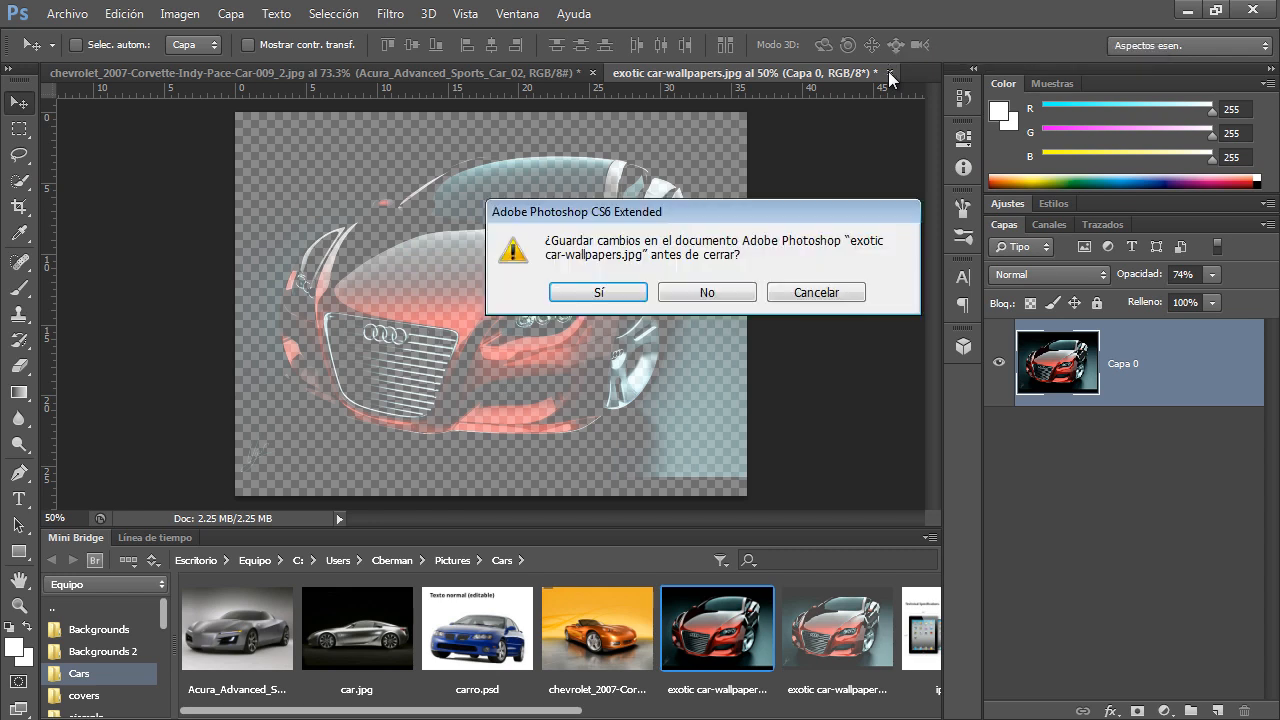
click(705, 290)
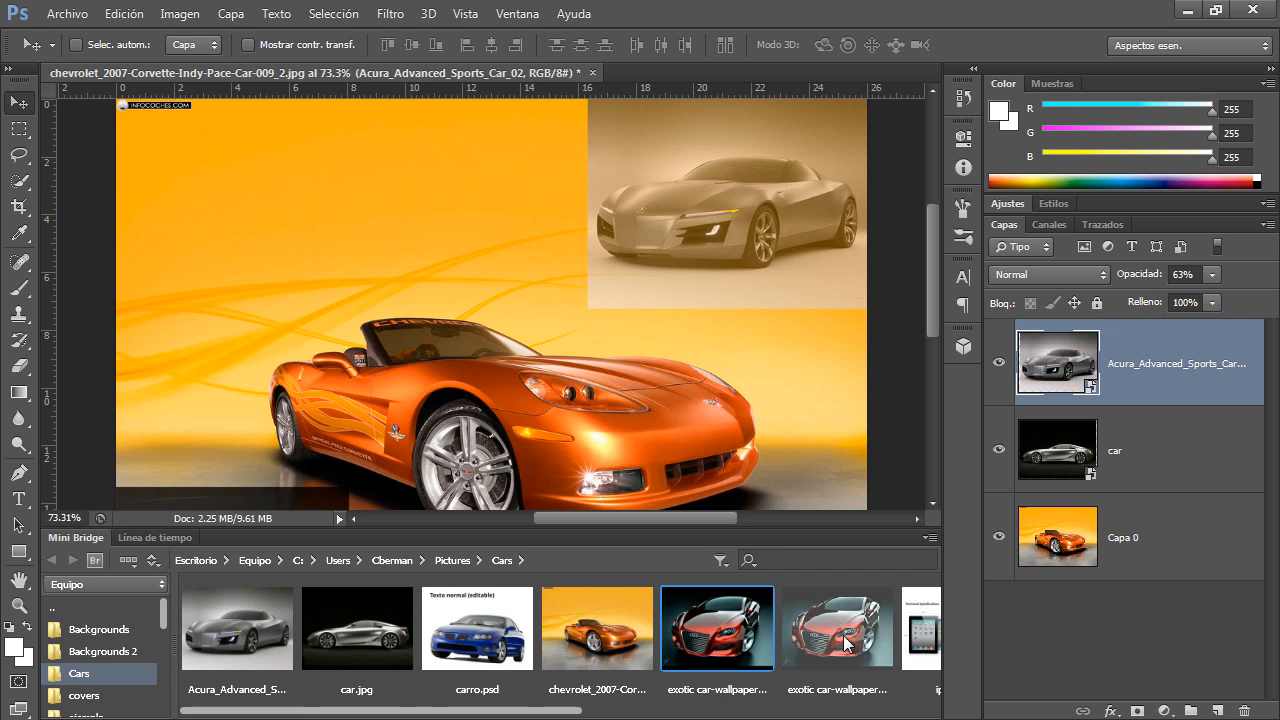
Step: Try the semi-transparent exotic car-wallpapers image over the Corvette at 71% opacity, and delete its layer
drag(845, 643, 356, 289)
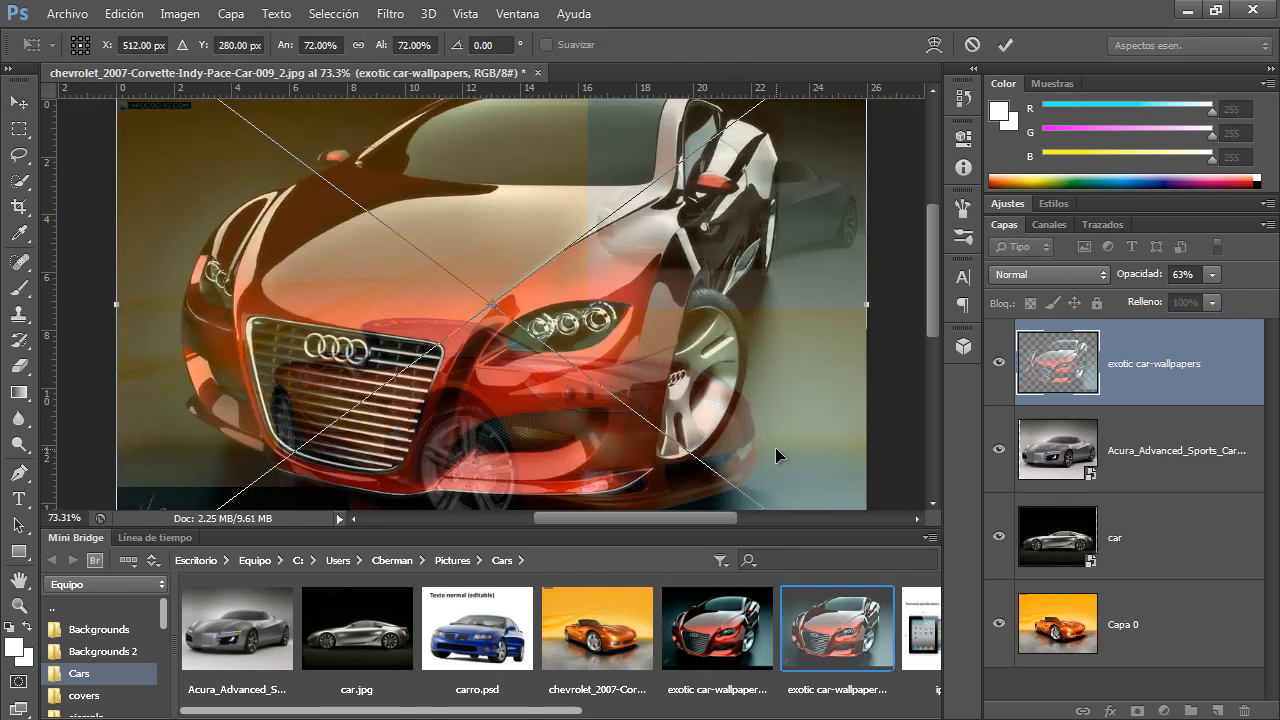
key(Return)
drag(545, 245, 562, 320)
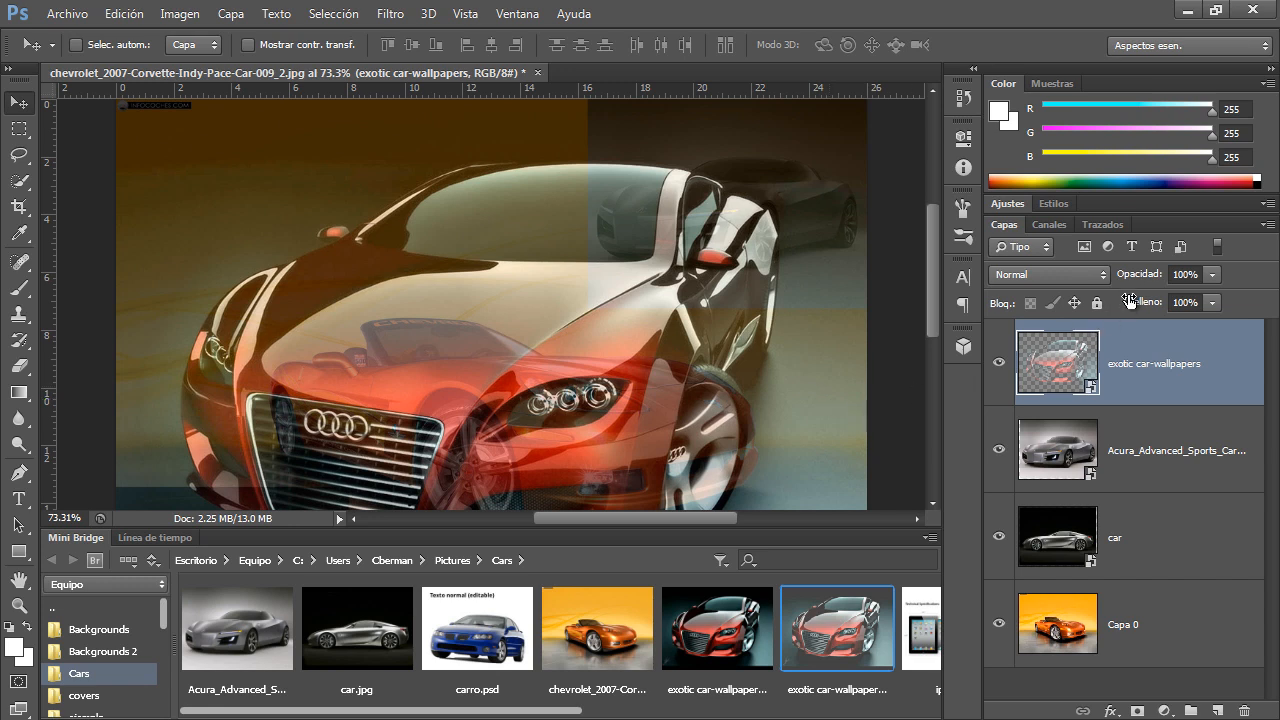
drag(1154, 280, 1122, 281)
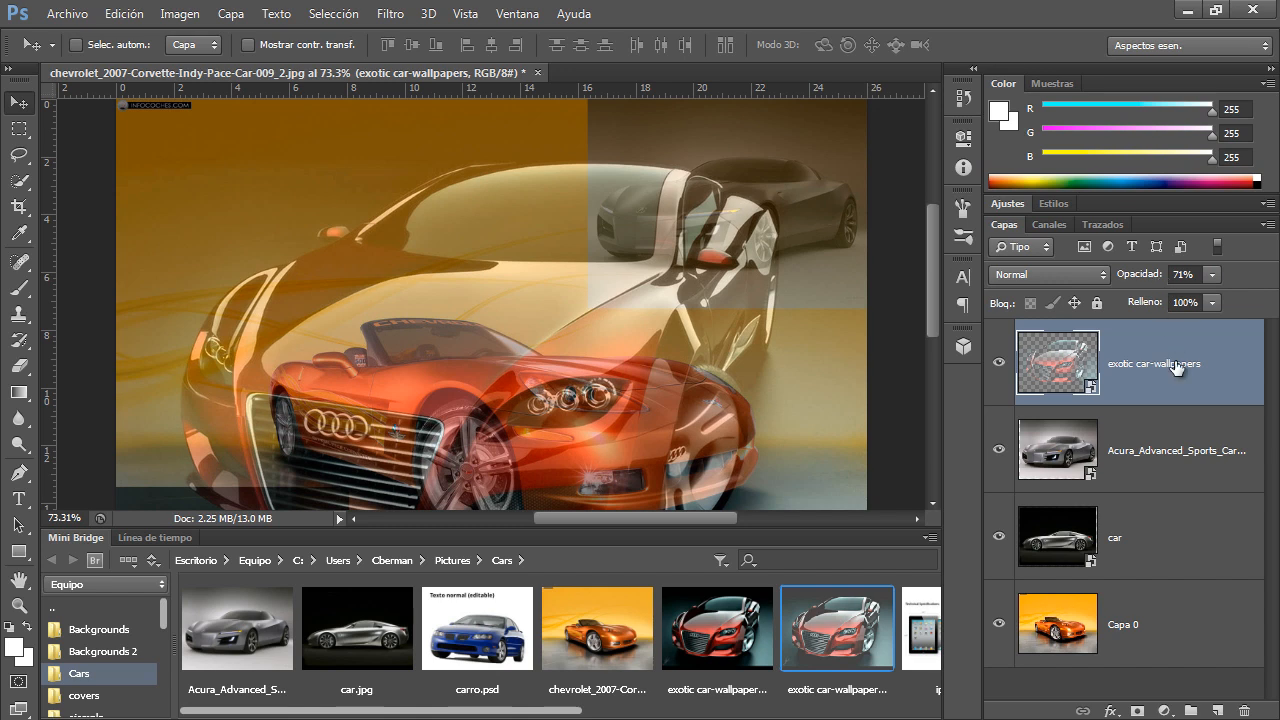
key(Delete)
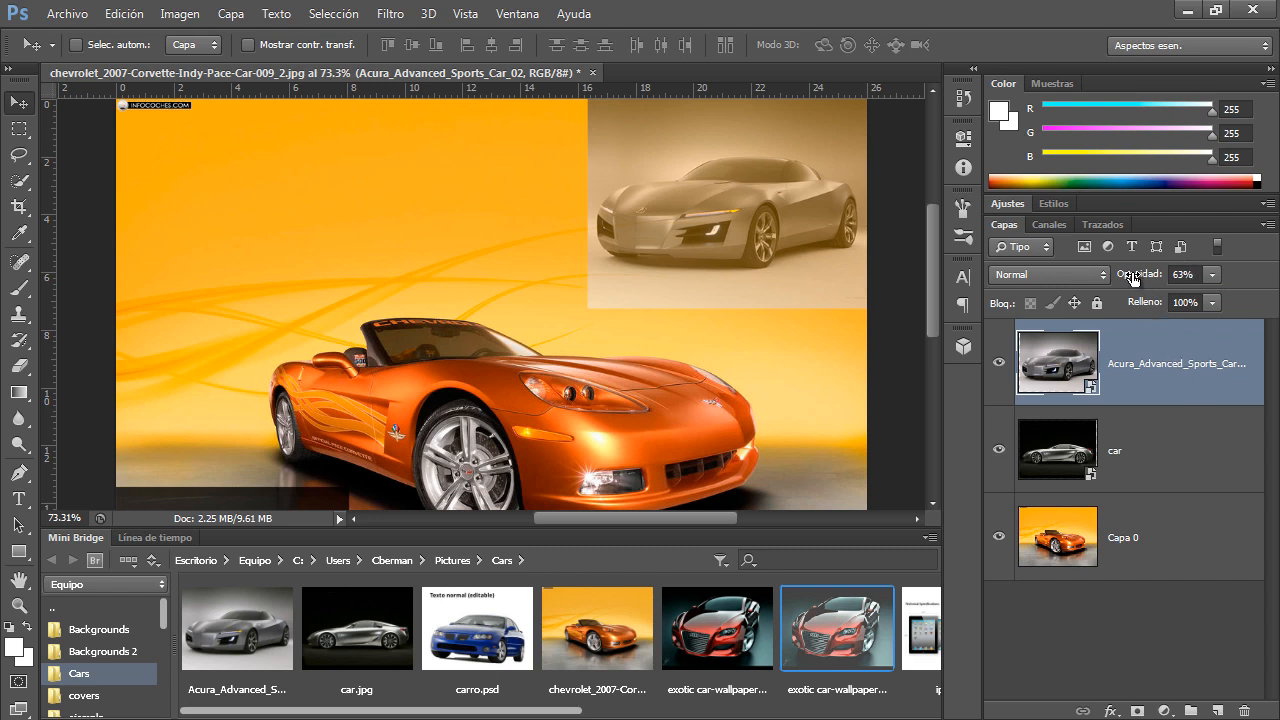
Step: Move the Acura layer at 100% opacity over the orange car and step its fill through 70% and 53%, ending at 100%
drag(1134, 280, 1250, 279)
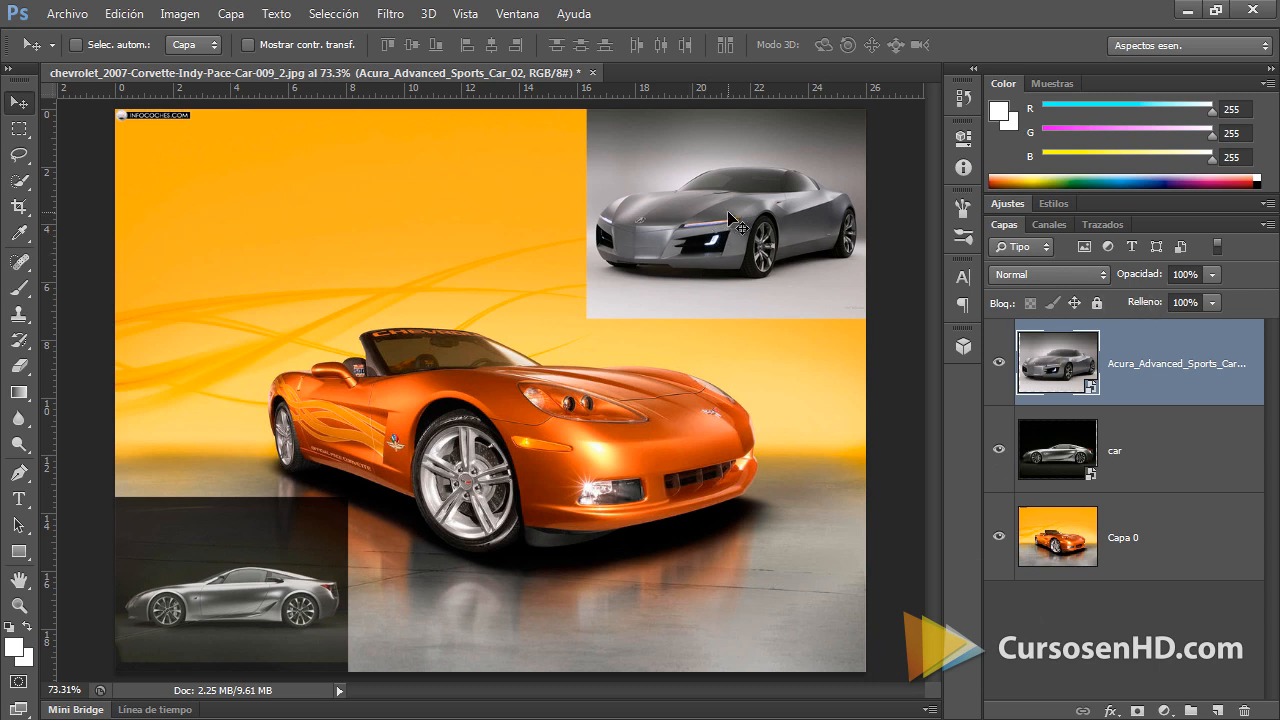
drag(720, 224, 553, 448)
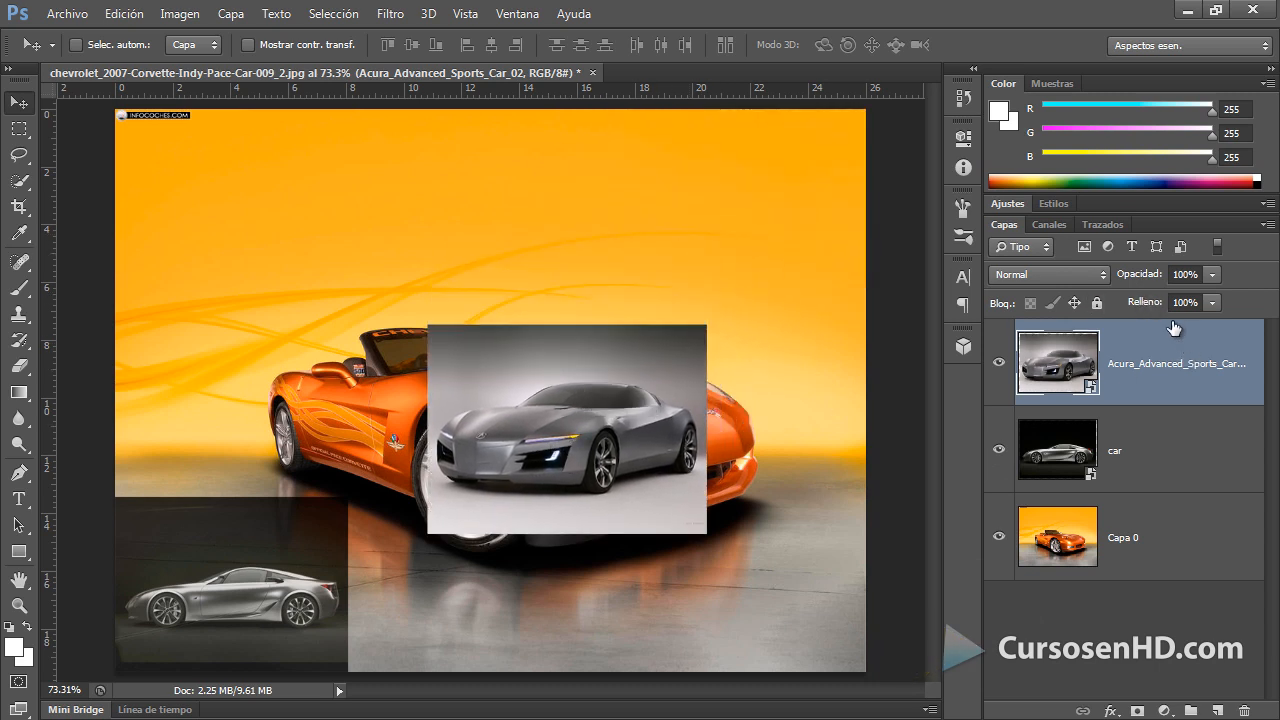
drag(1154, 310, 1122, 314)
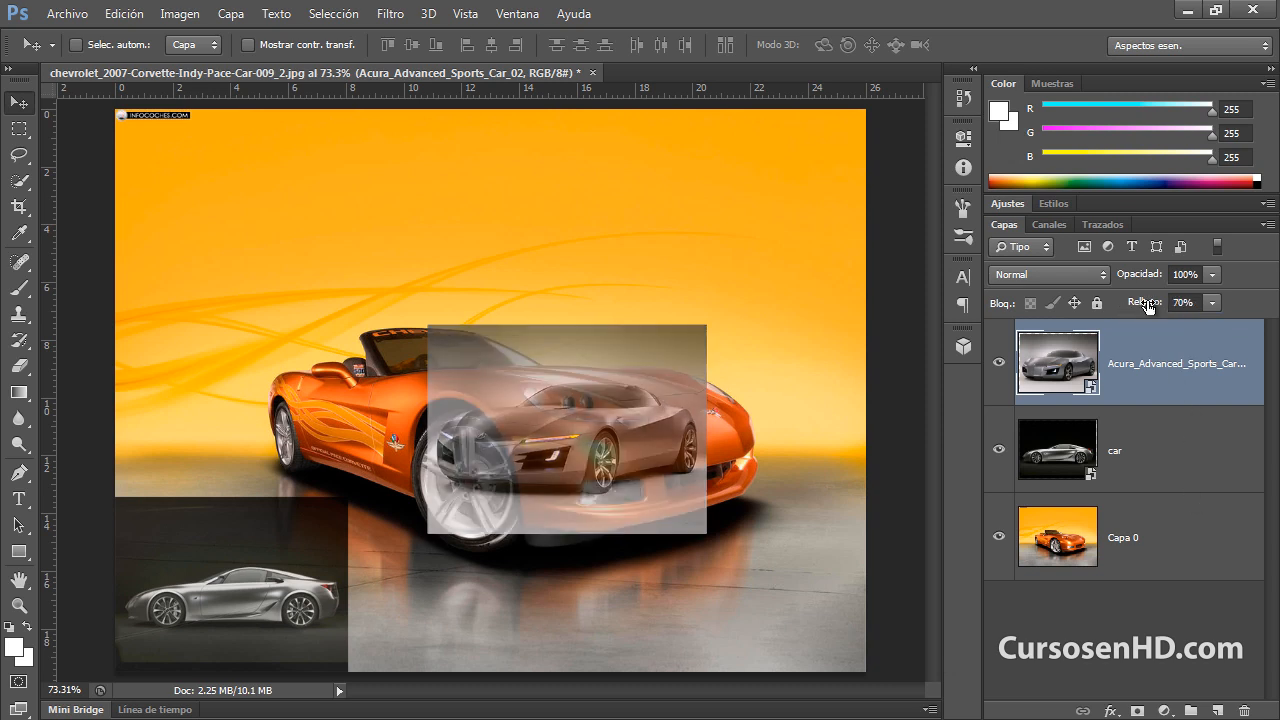
drag(1148, 307, 1146, 309)
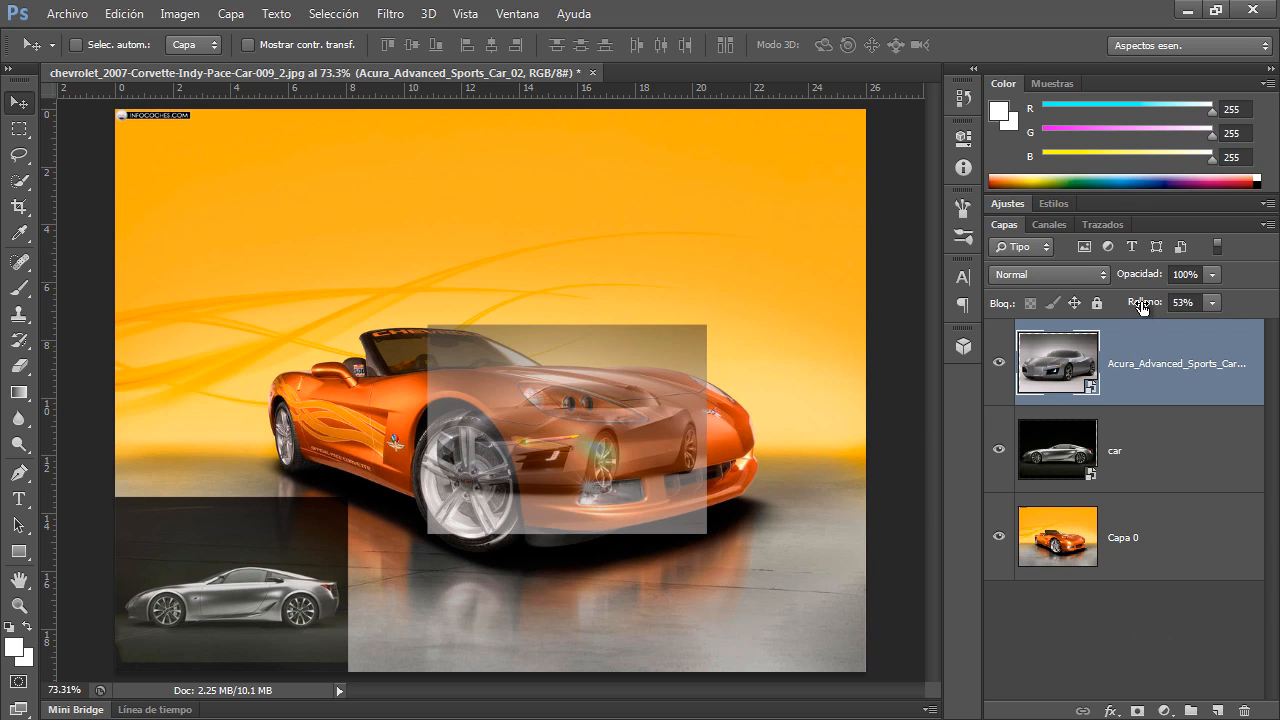
drag(1143, 307, 1270, 308)
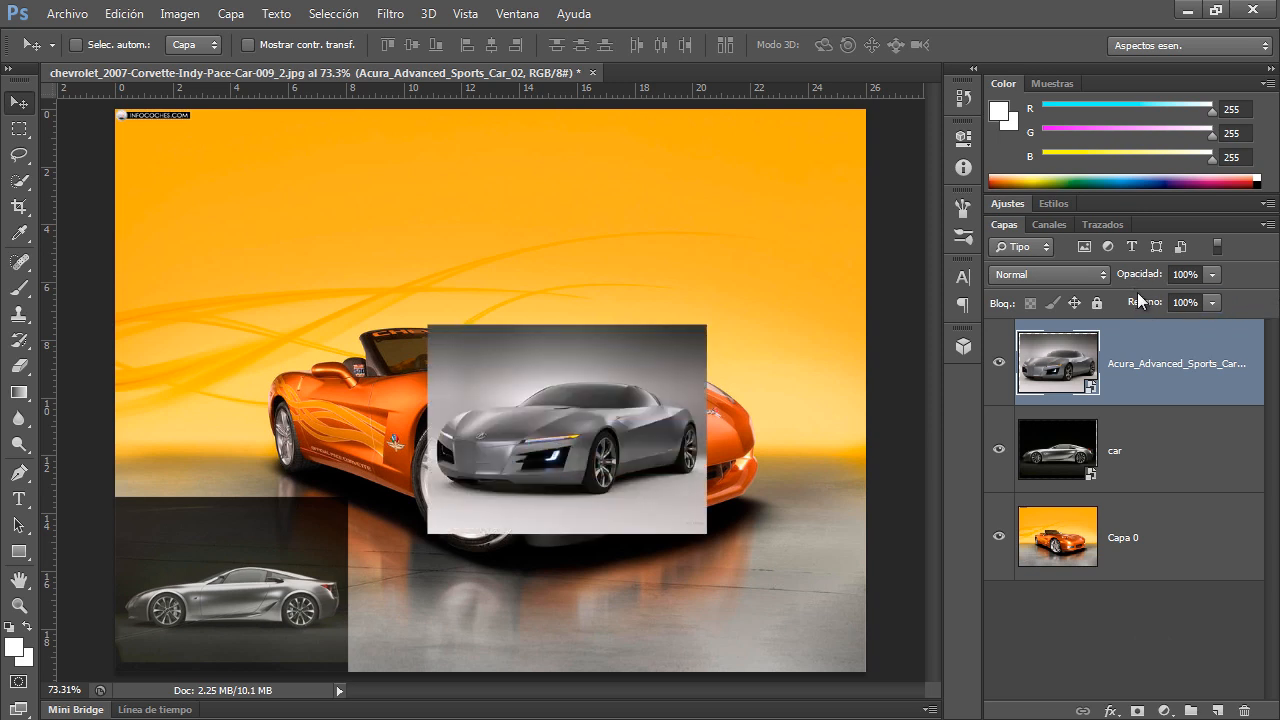
Step: Delete the Acura and car layers, keeping only the orange Corvette layer
shift+click(1170, 452)
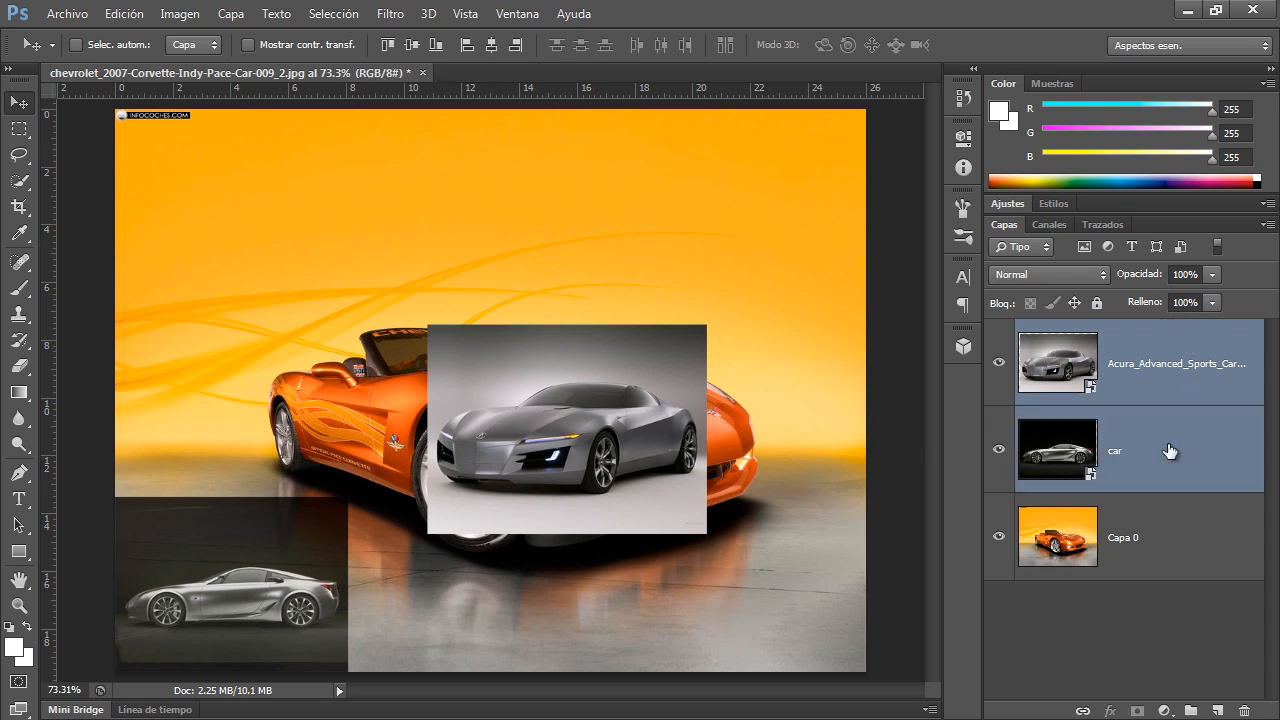
key(Delete)
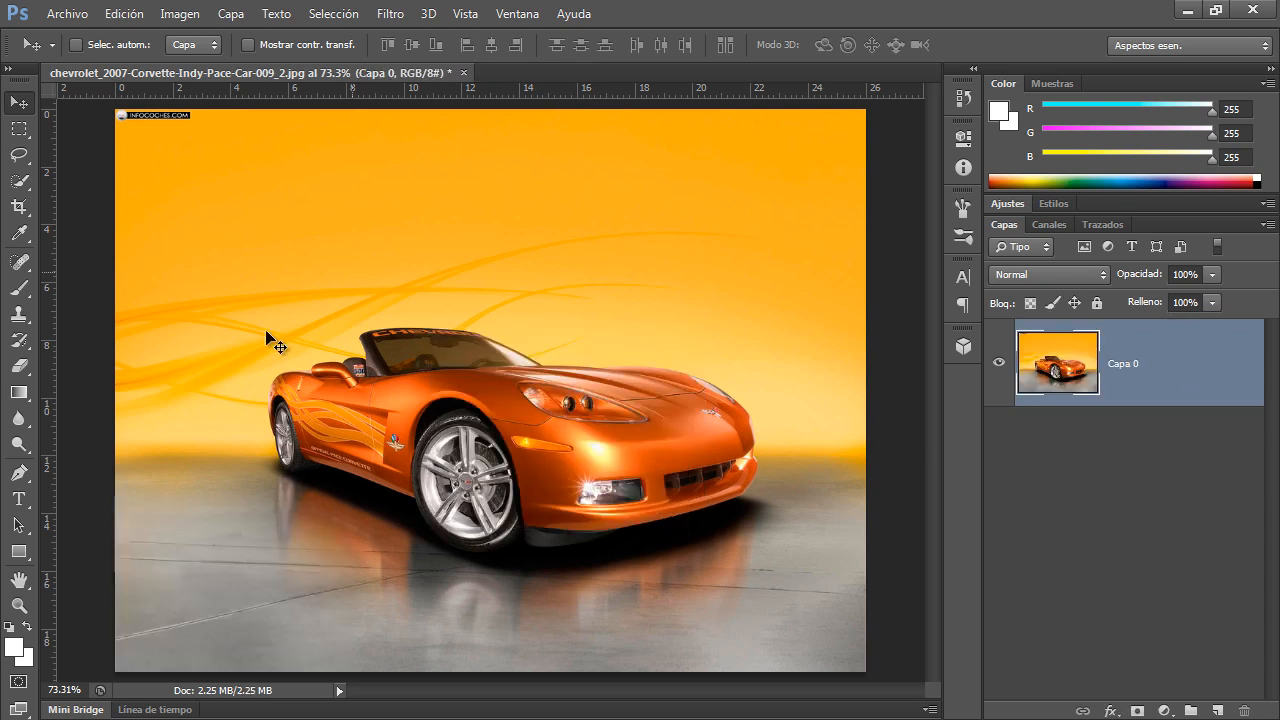
Step: Add the text "carro deportivo" in Droid Sans Bold 30 pt on the floor below the car
key(t)
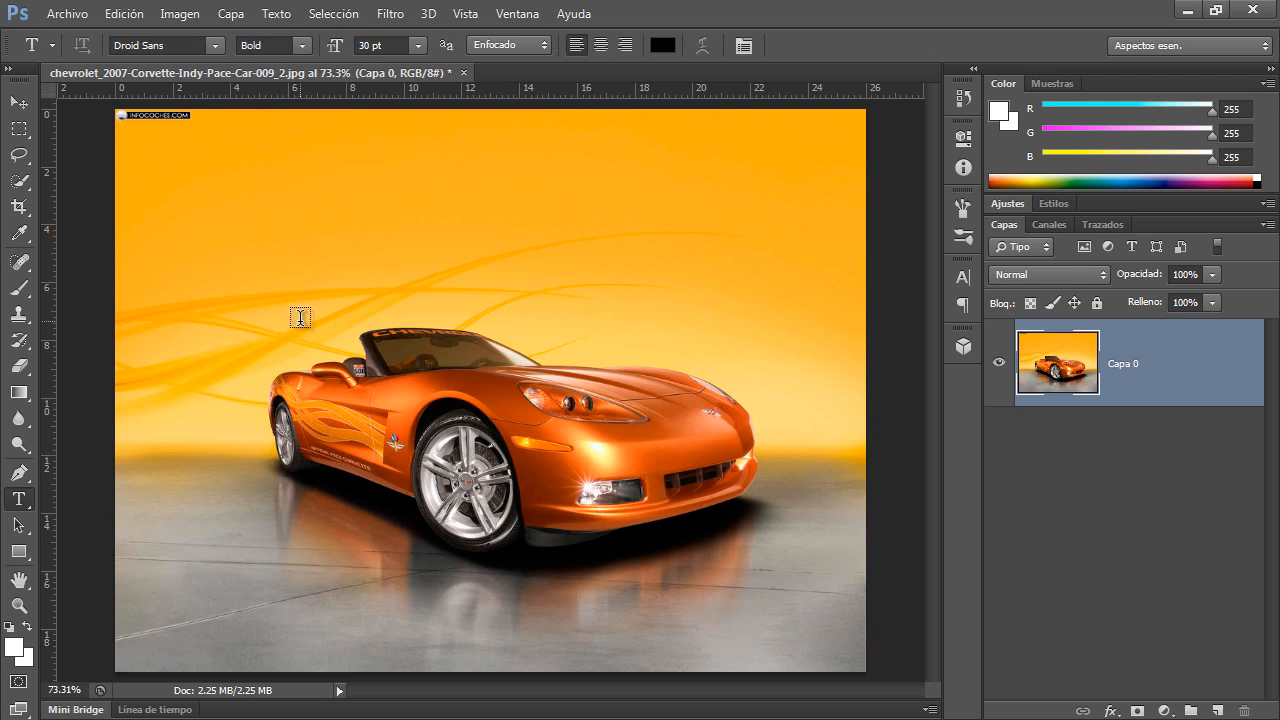
click(258, 598)
text(carro deportivo)
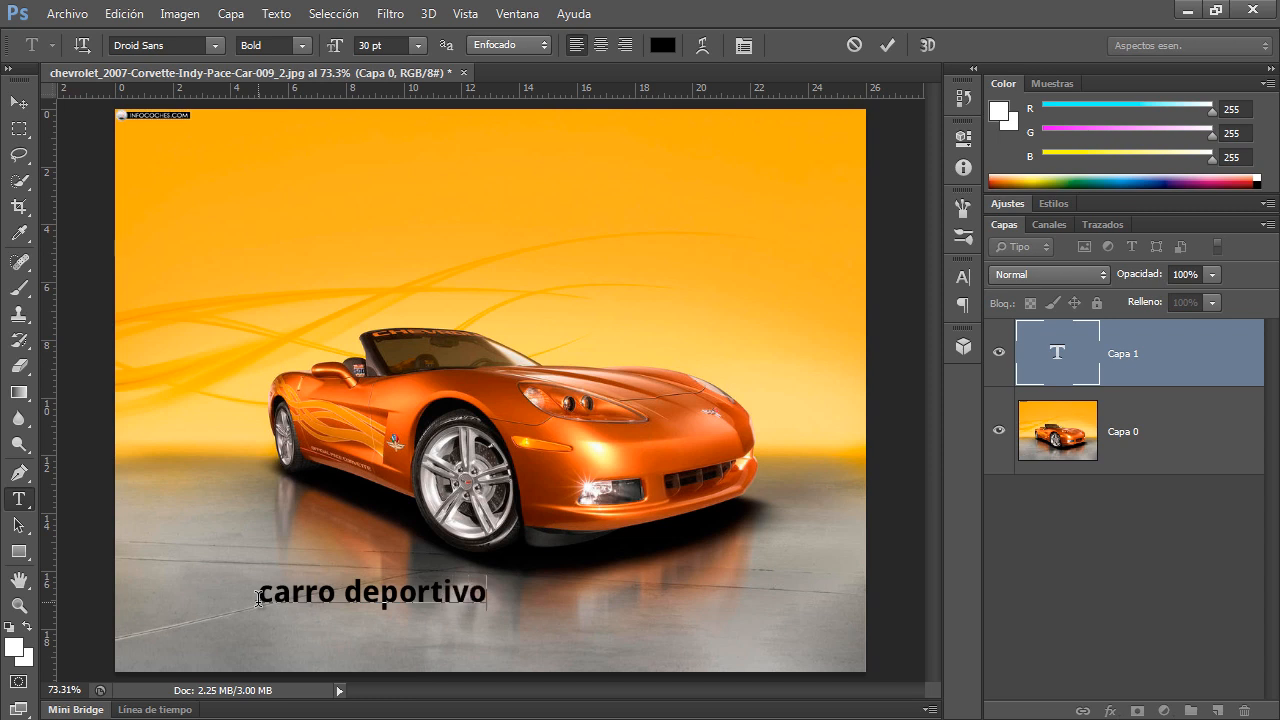
key(ctrl+Return)
key(v)
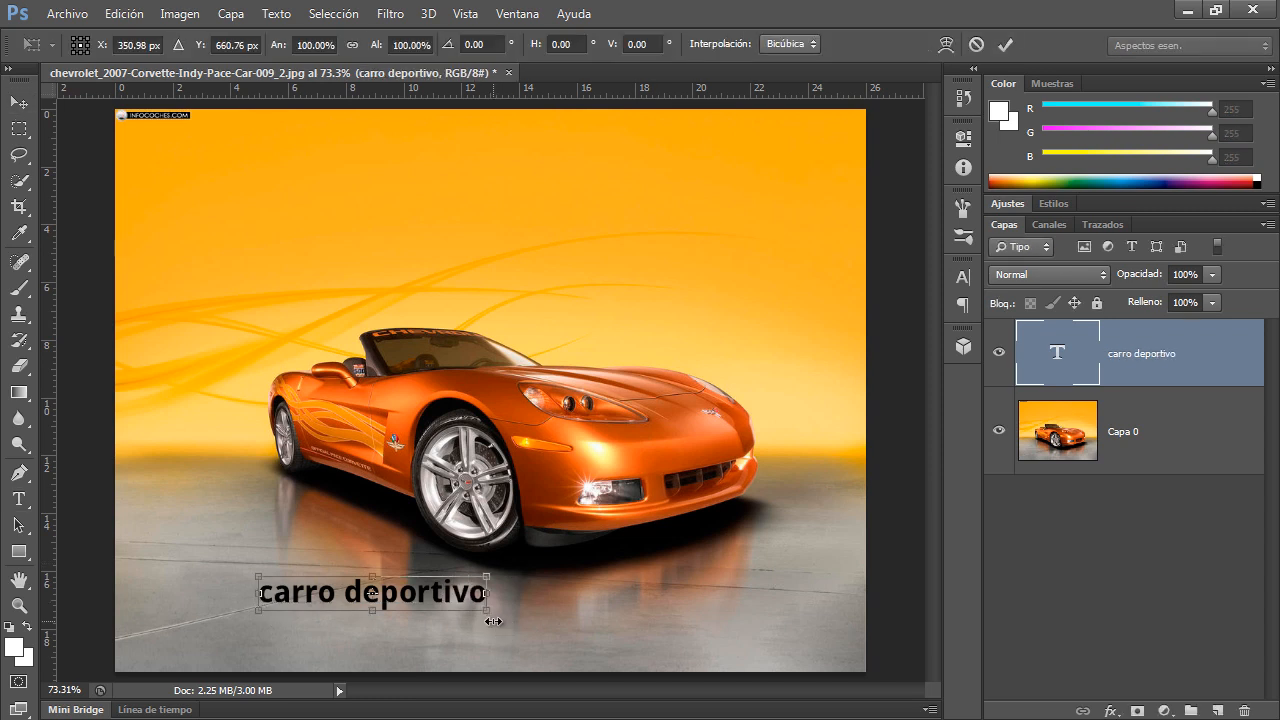
Step: Scale the carro deportivo text to about 173% and move it right and slightly down on the floor
key(ctrl+t)
drag(487, 577, 648, 503)
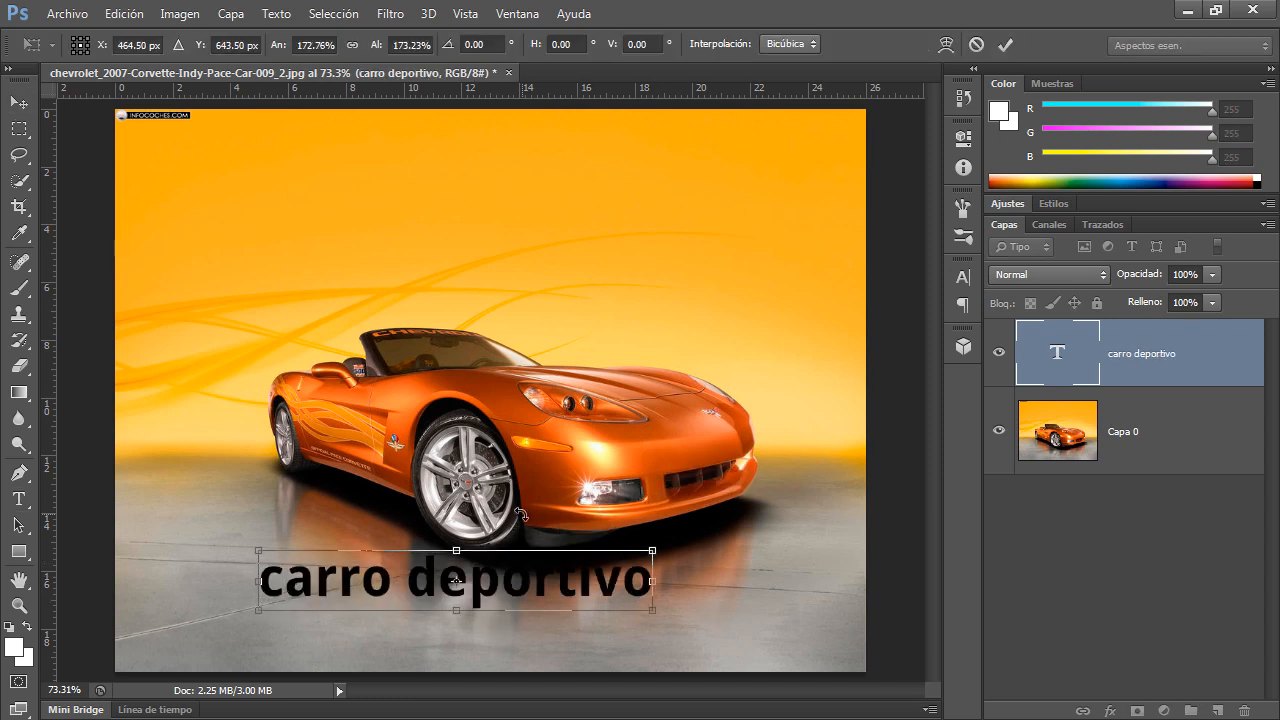
key(Return)
drag(523, 604, 624, 633)
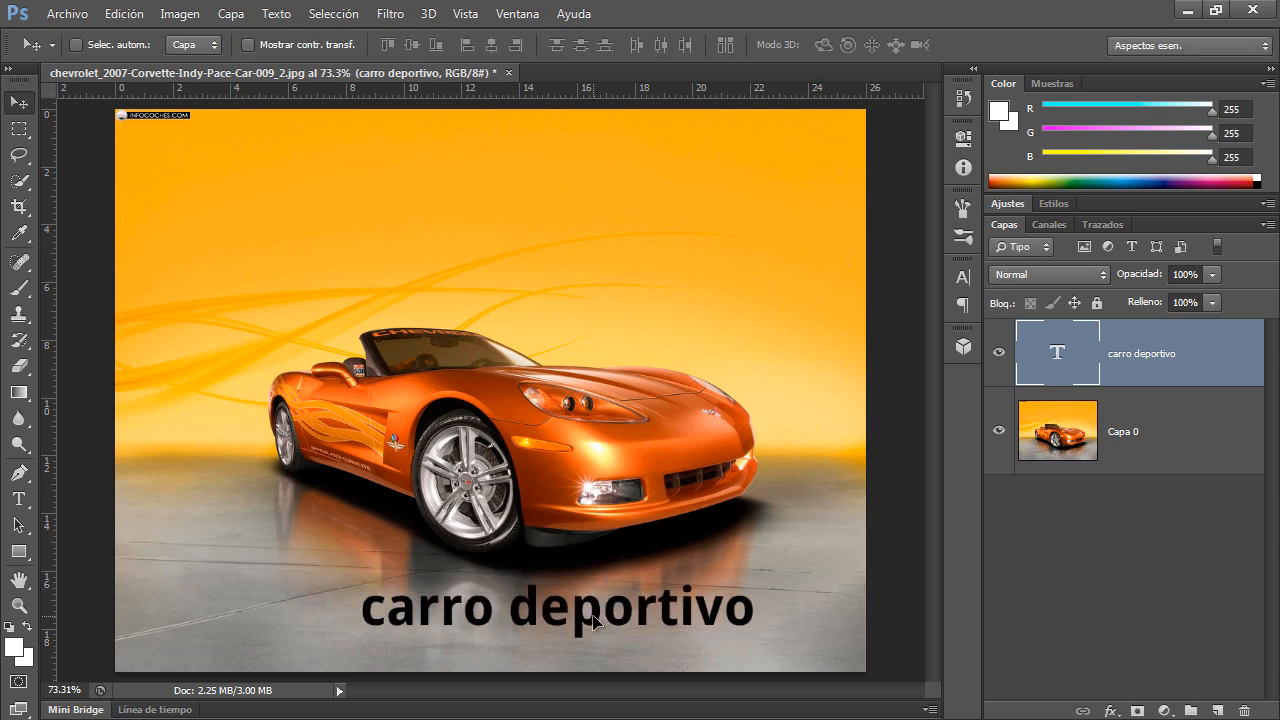
Step: Change the colour of the carro deportivo text to white
double_click(1057, 352)
click(662, 45)
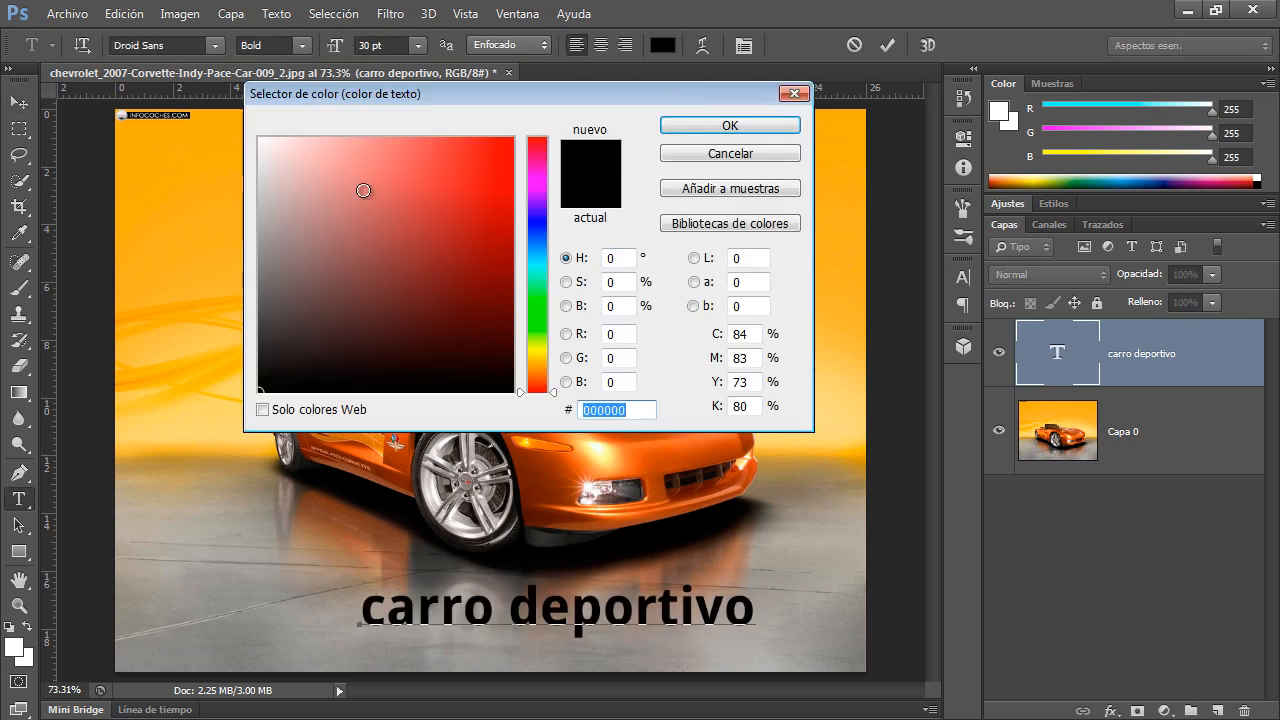
drag(363, 191, 237, 86)
click(730, 127)
click(1165, 460)
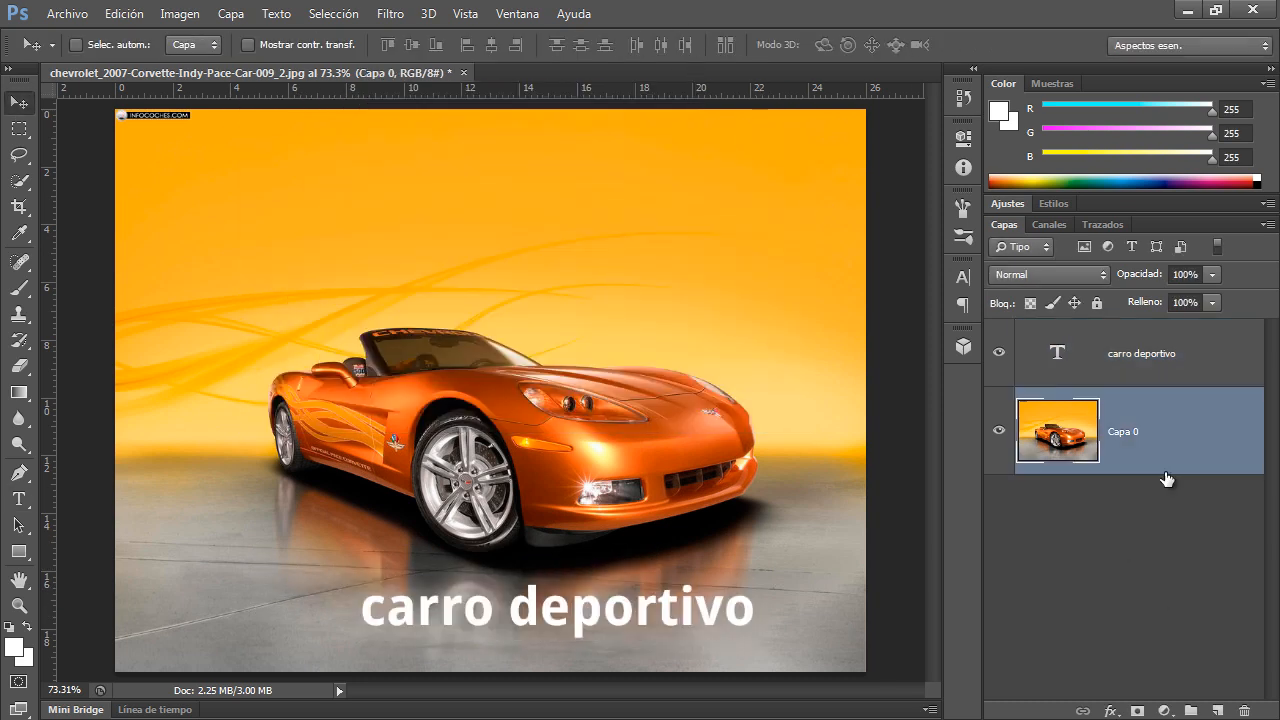
Step: Add a drop shadow (Sombra paralela) with default settings to the carro deportivo text layer
double_click(1225, 357)
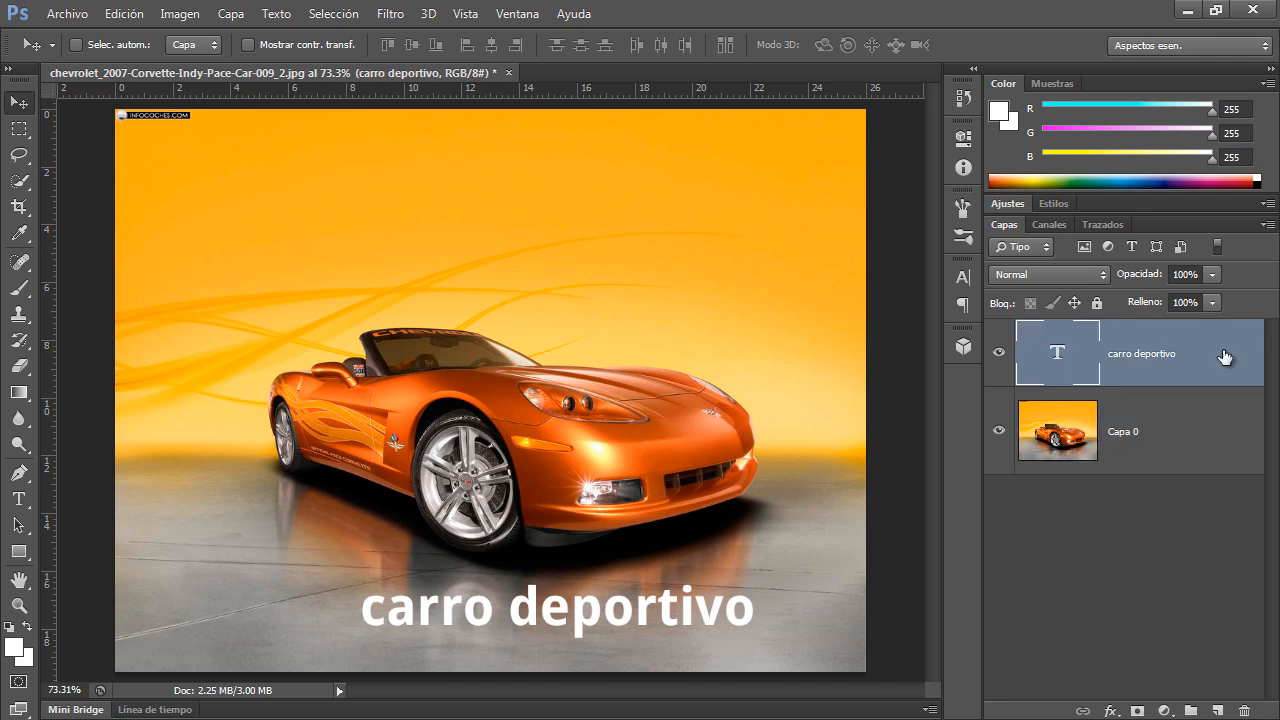
drag(400, 263, 563, 98)
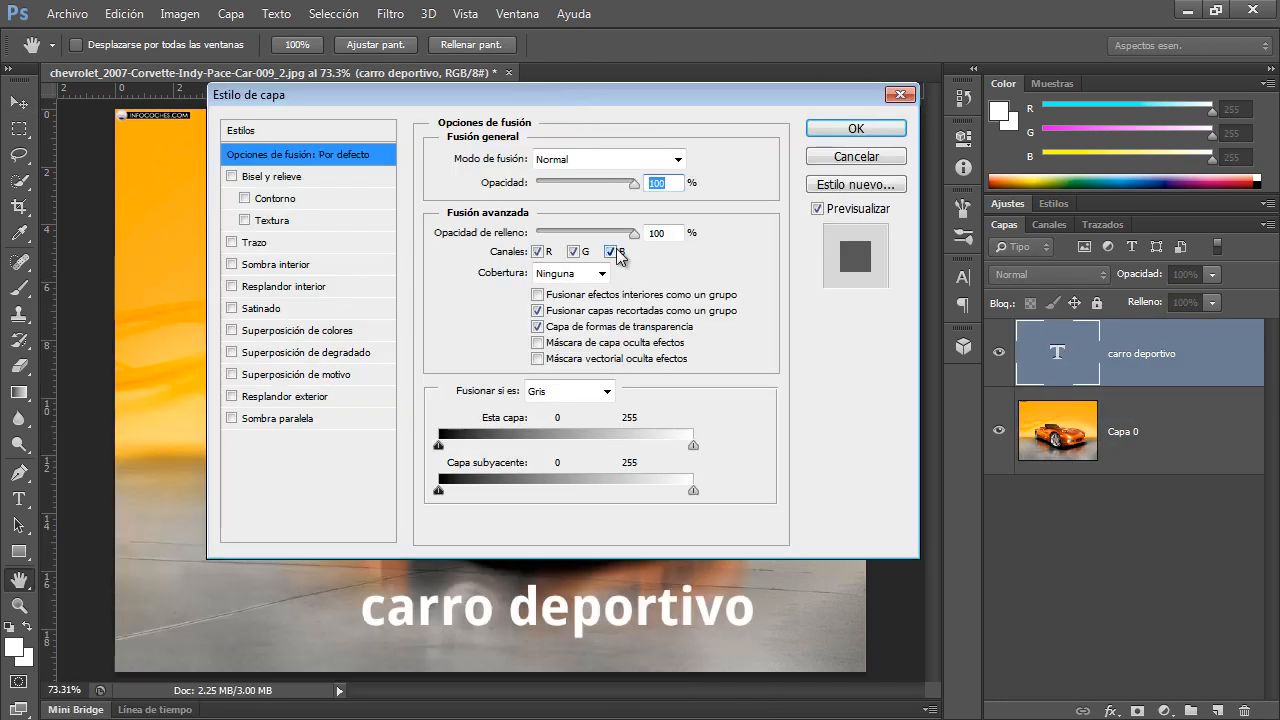
click(231, 418)
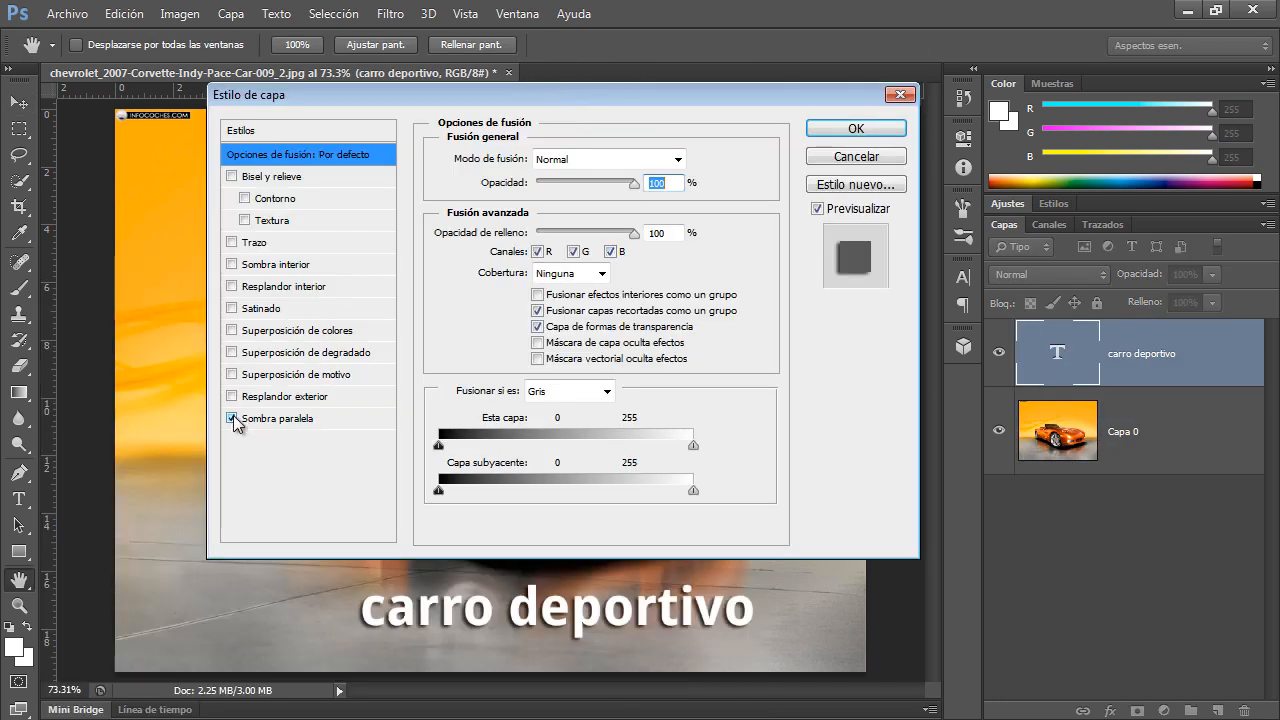
click(840, 128)
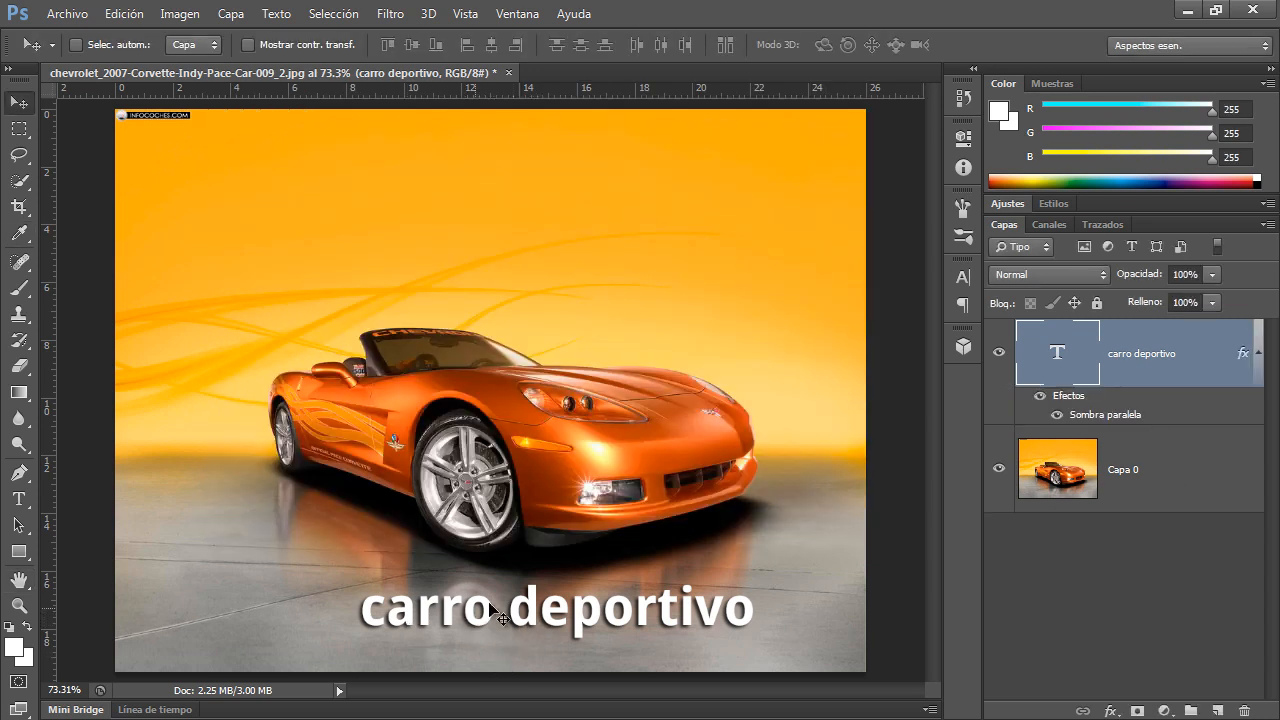
Step: Enlarge the carro deportivo text from its upper-left corner until it spans most of the image's width
key(ctrl+t)
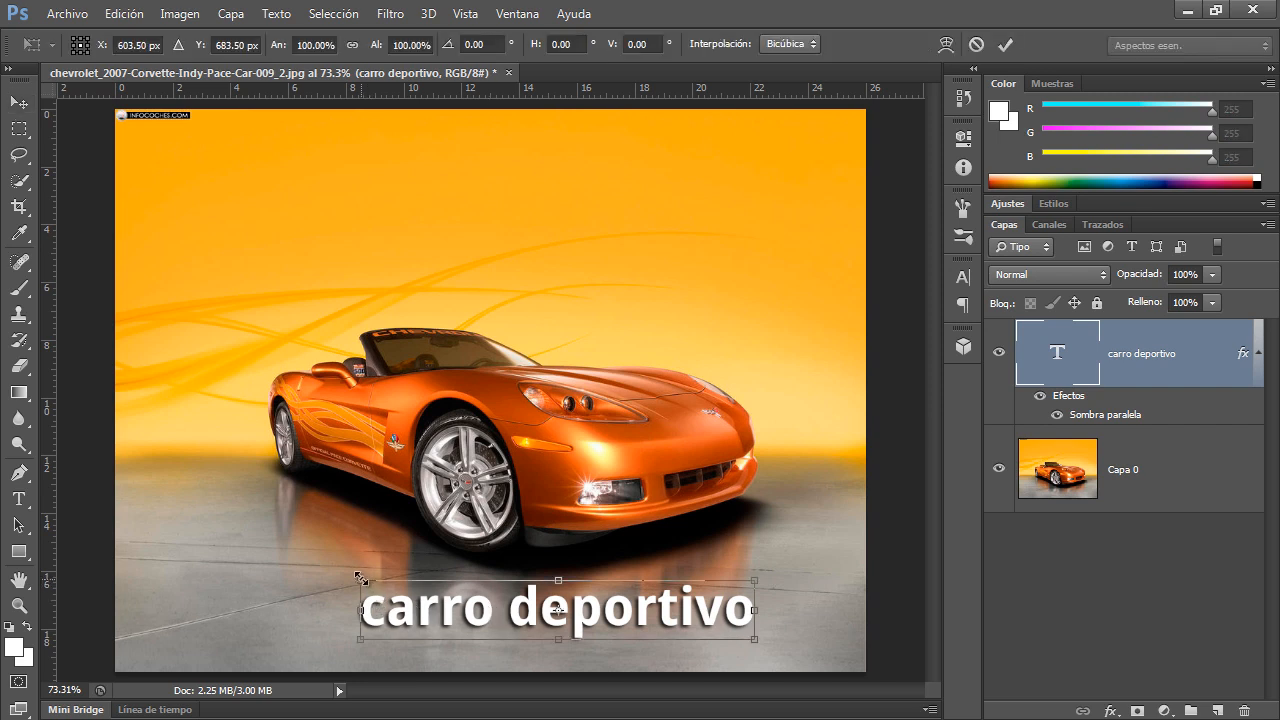
drag(358, 580, 177, 443)
key(Return)
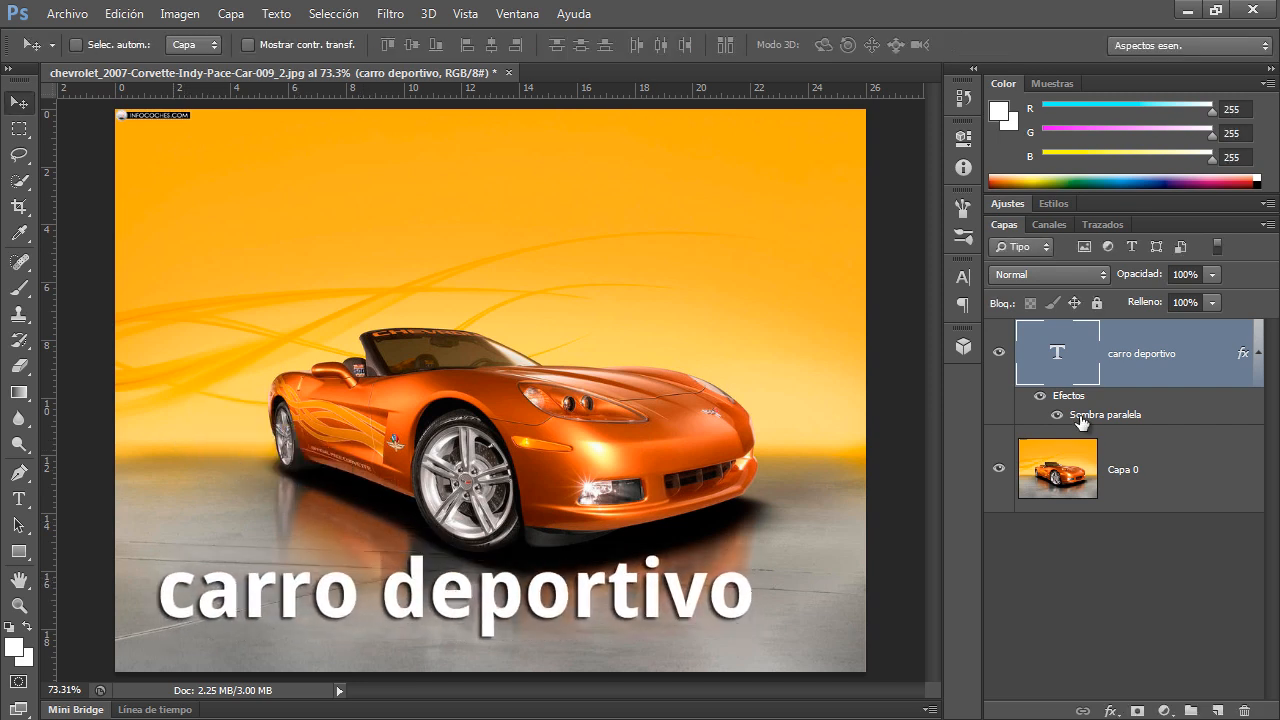
Step: Set the text's drop shadow to a 15° angle and 14 px distance, and shift the text slightly right and down
double_click(997, 423)
drag(296, 626, 300, 610)
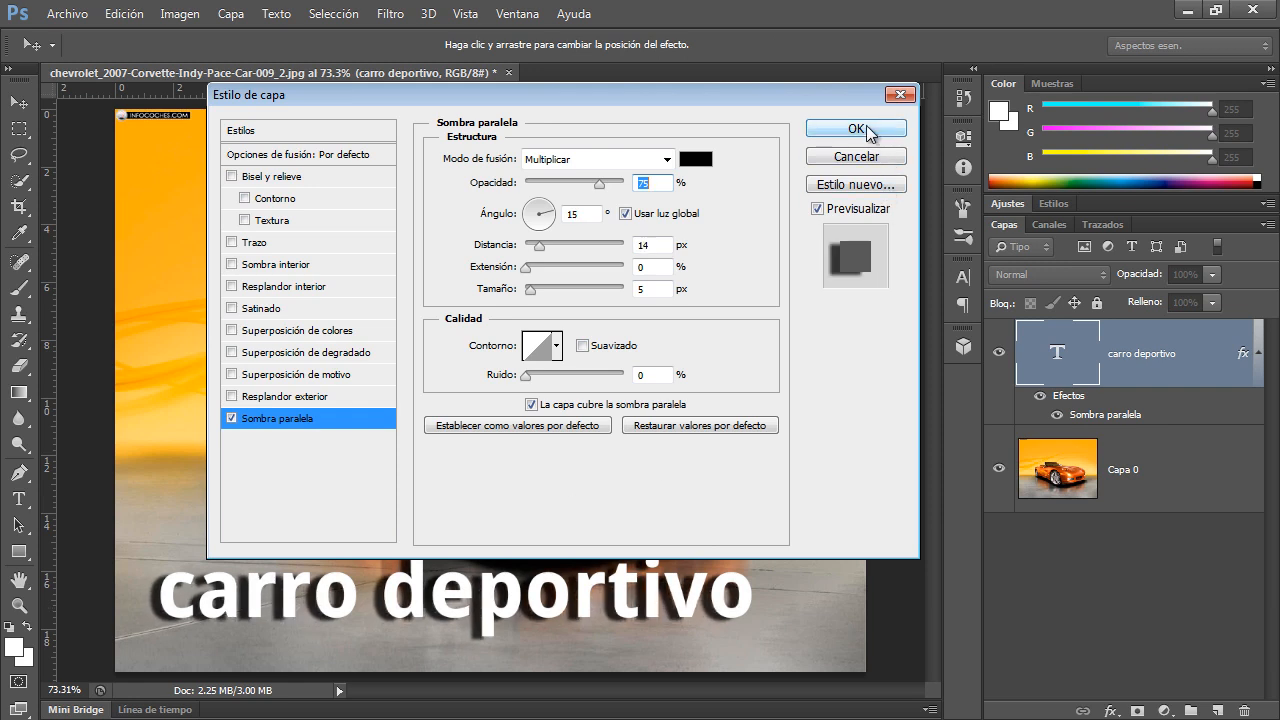
click(856, 128)
drag(522, 622, 553, 637)
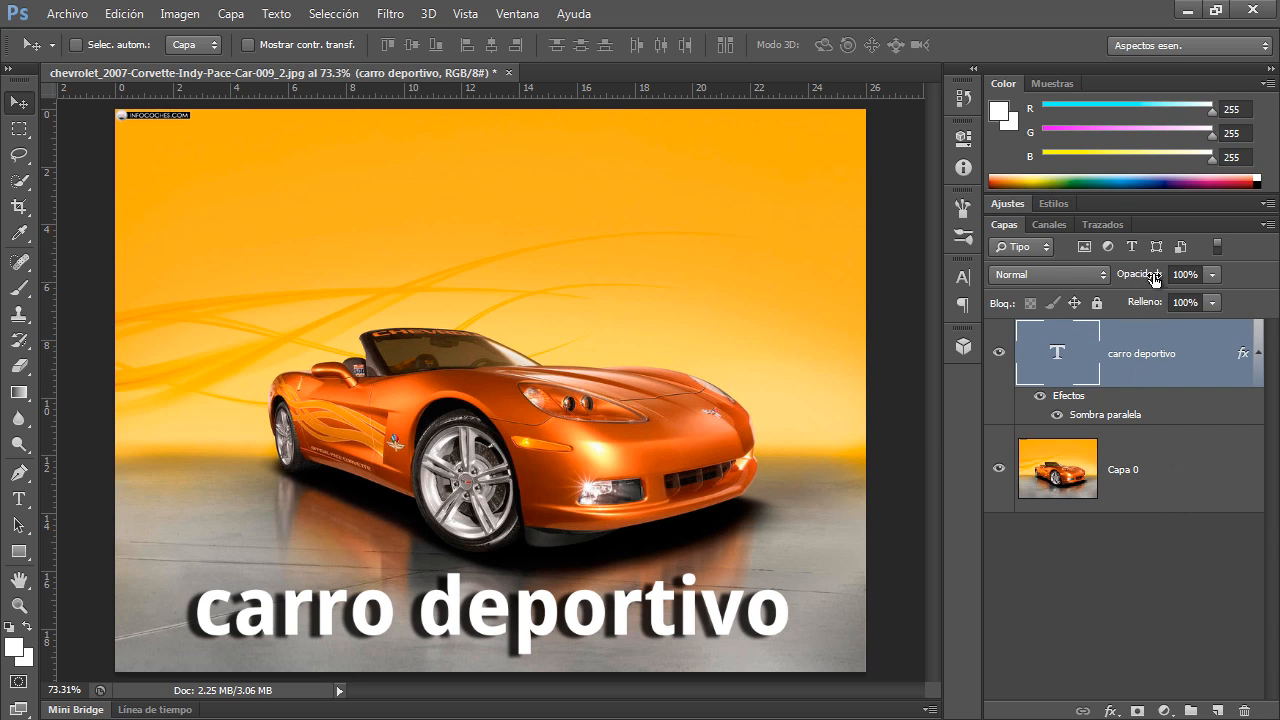
Step: Step the text layer's opacity through 0%, 11% and 0%, ending at 100%
drag(1150, 281, 955, 384)
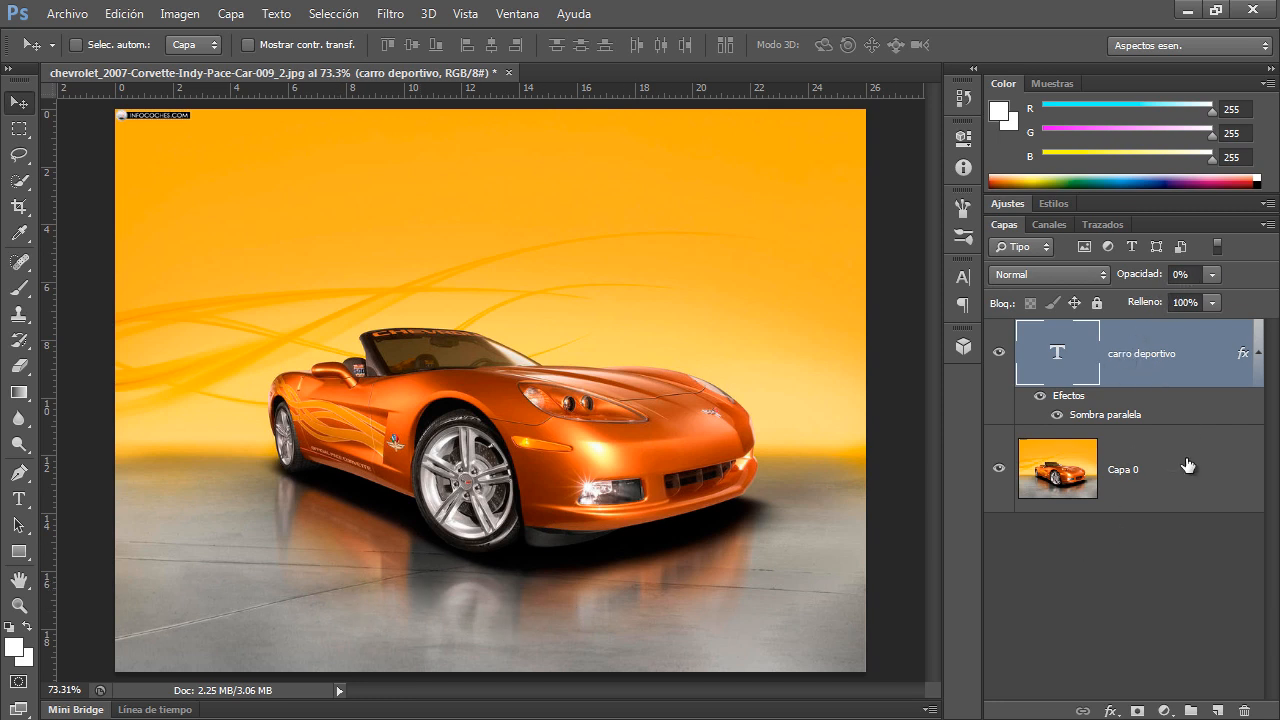
drag(1137, 282, 1150, 280)
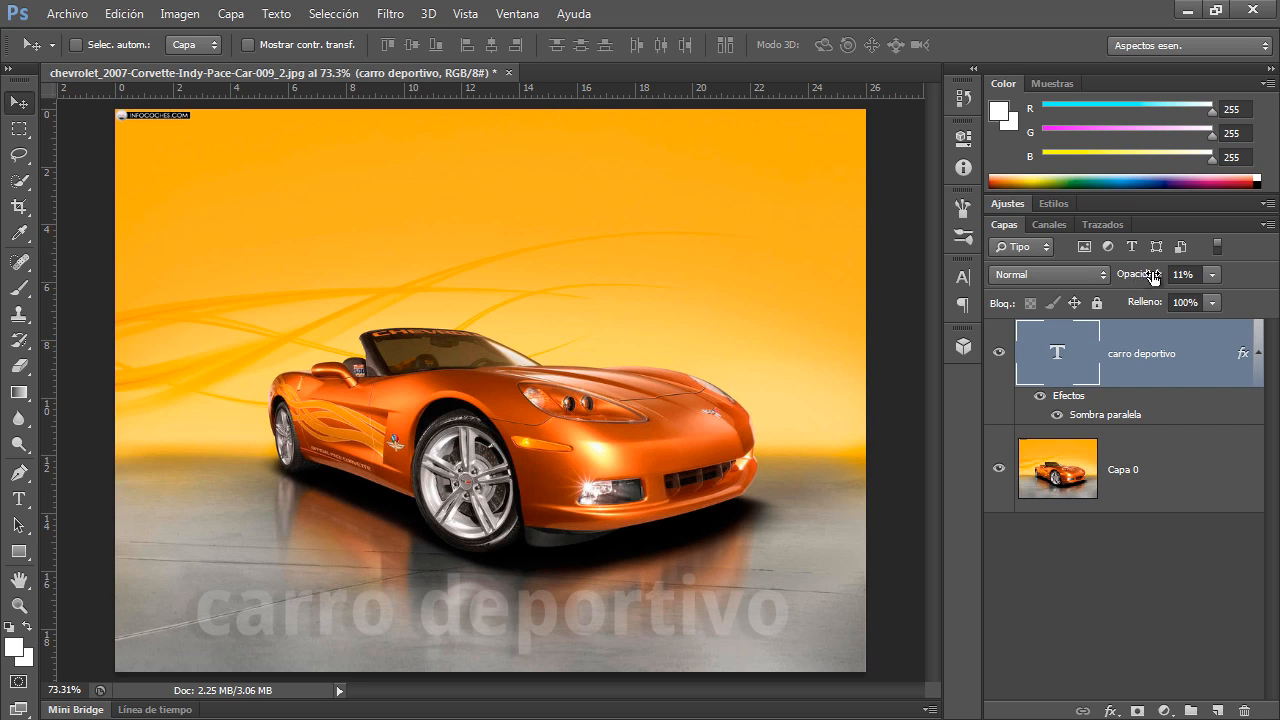
drag(1150, 279, 1115, 279)
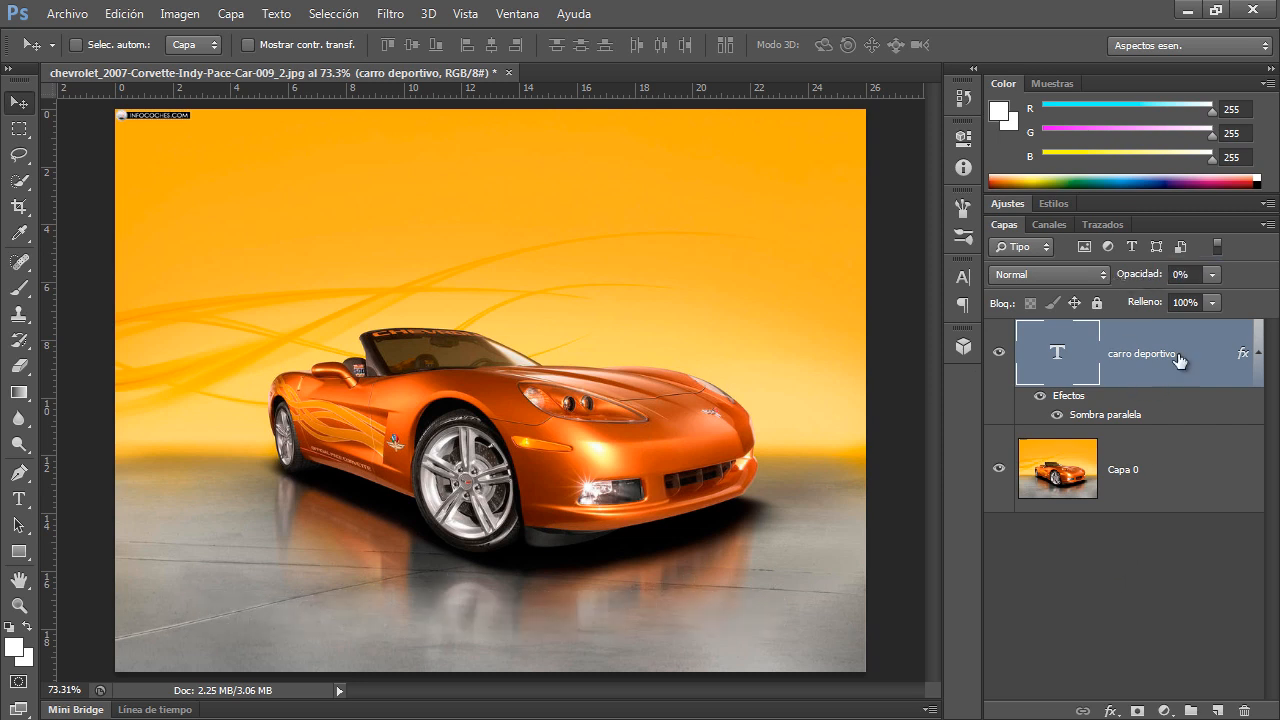
key(0)
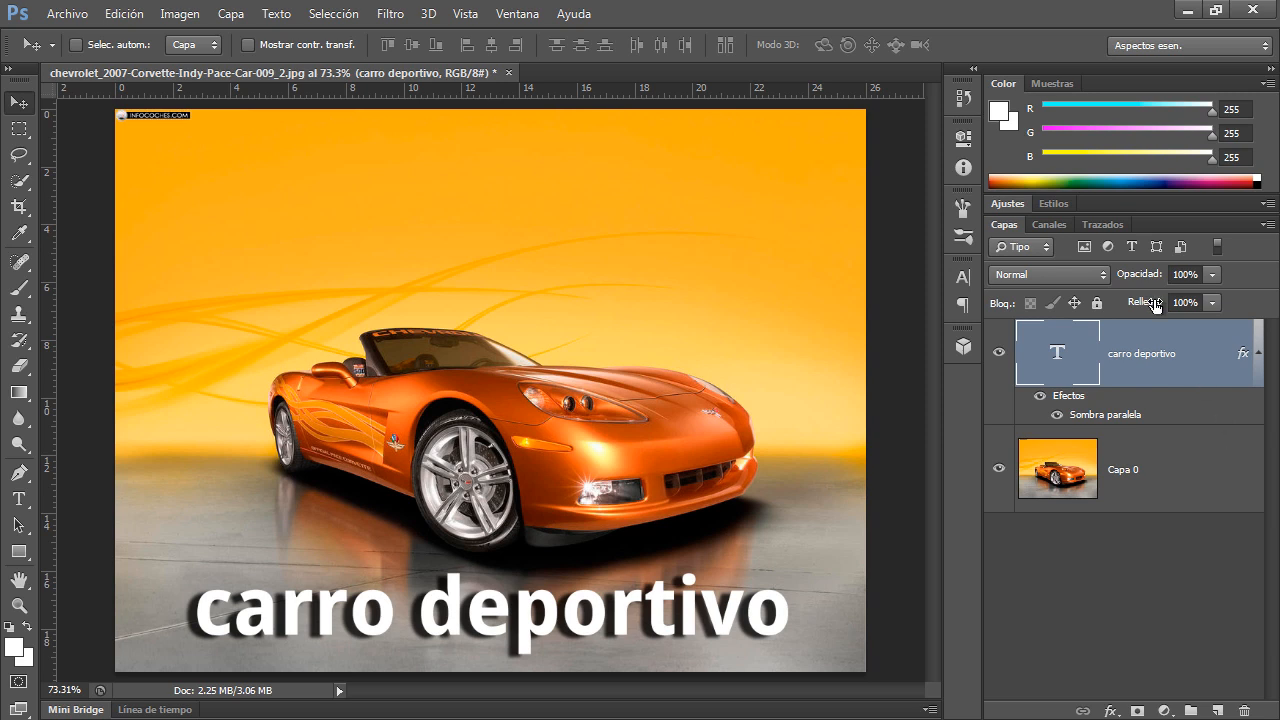
Step: Set the text layer's fill to 0%, and hide and show its effects for comparison
drag(1155, 305, 1044, 312)
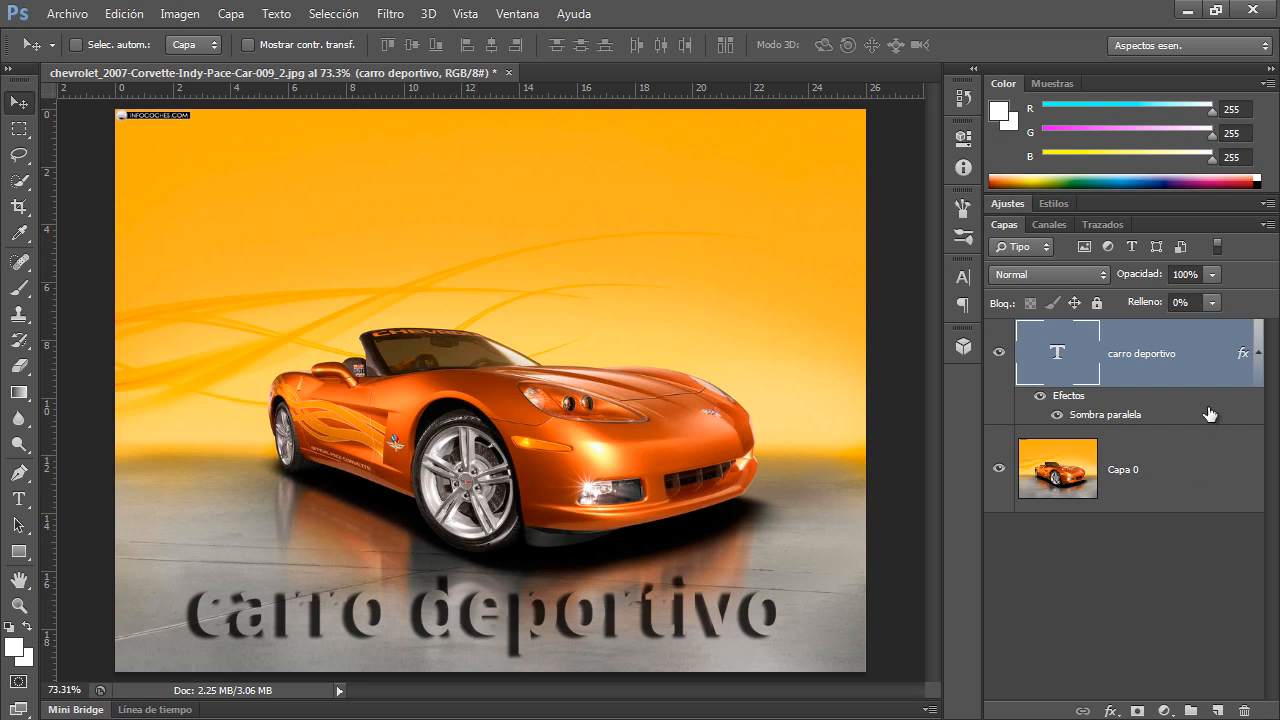
click(1040, 399)
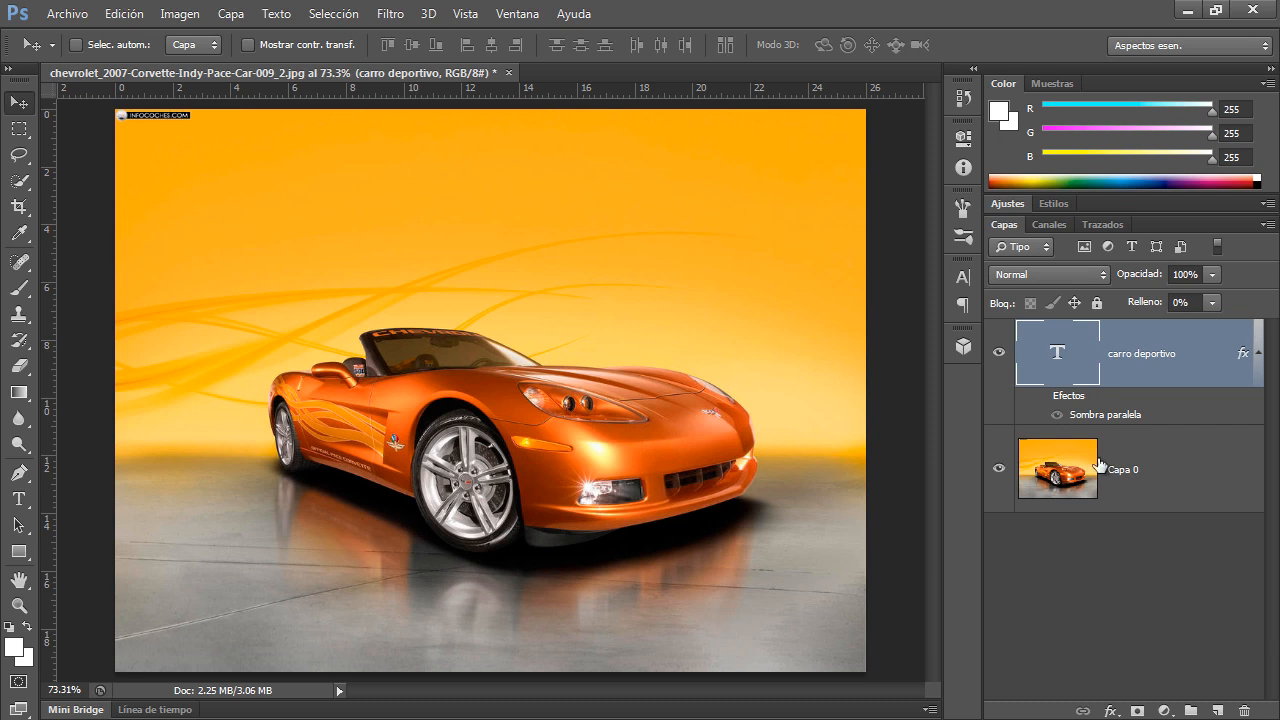
click(1040, 398)
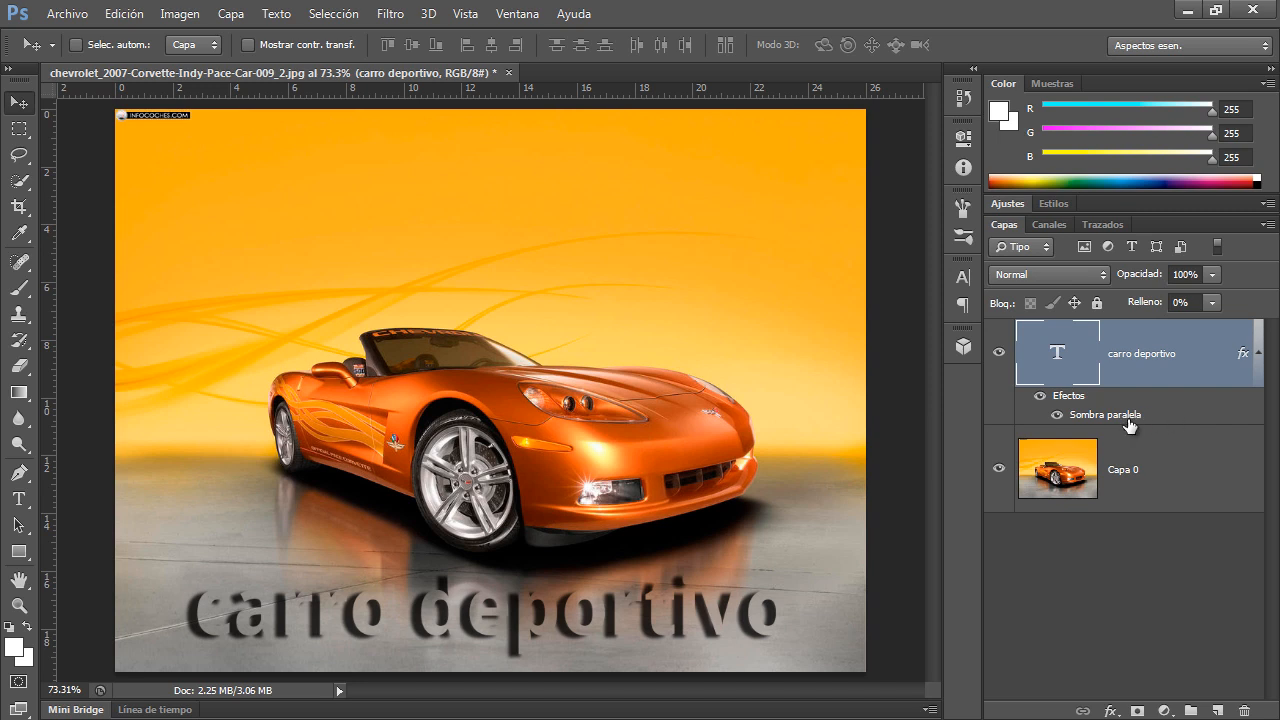
Step: Turn off the text layer's drop shadow and add a default black stroke (Trazo) instead
click(1057, 415)
double_click(1060, 395)
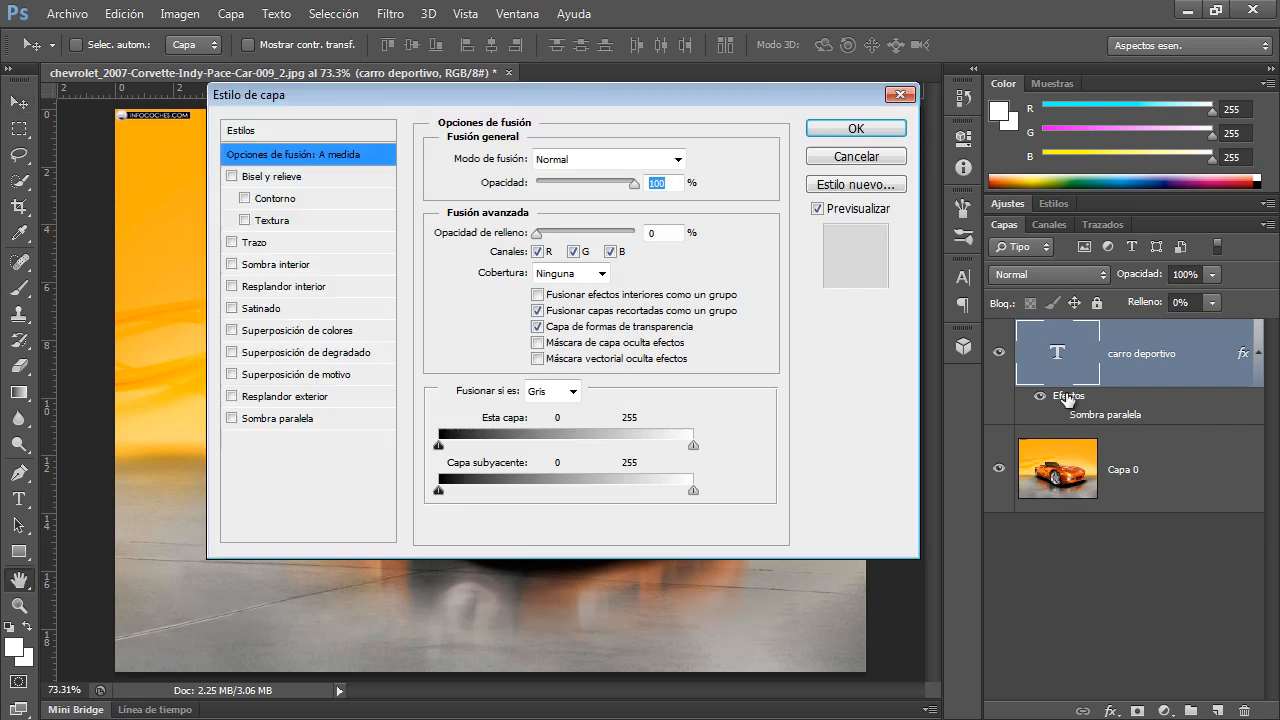
click(231, 242)
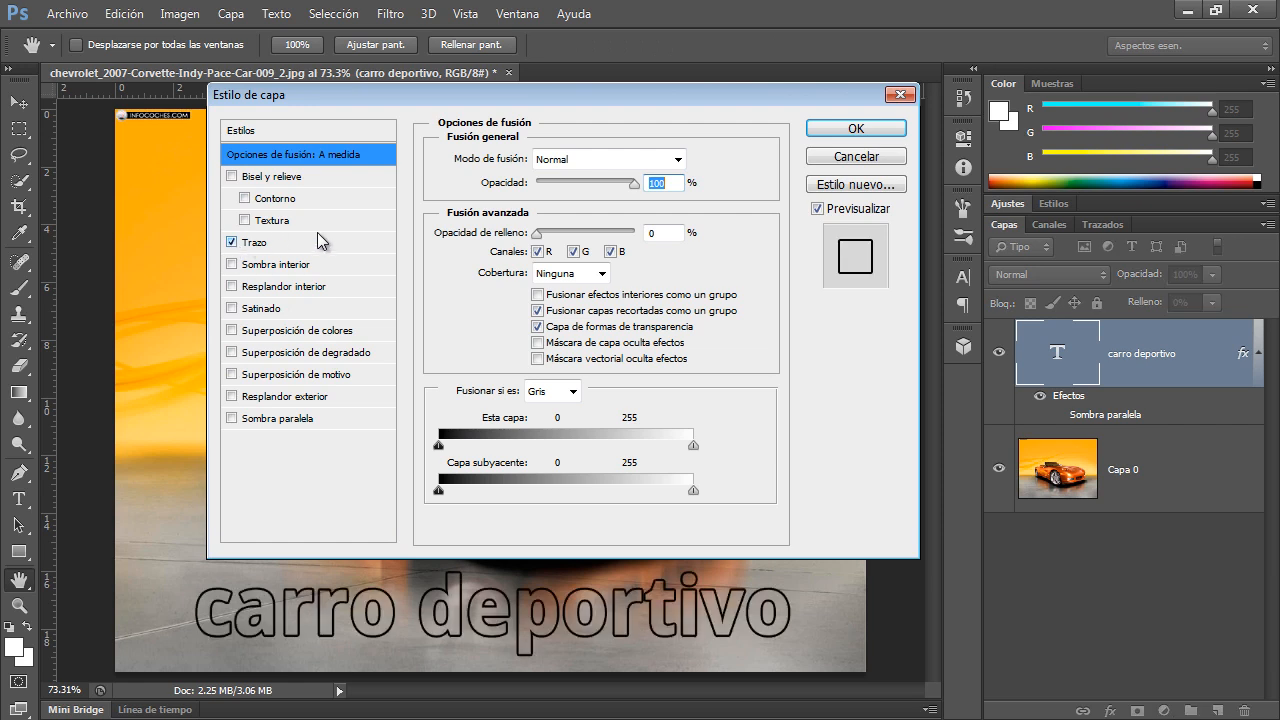
click(856, 128)
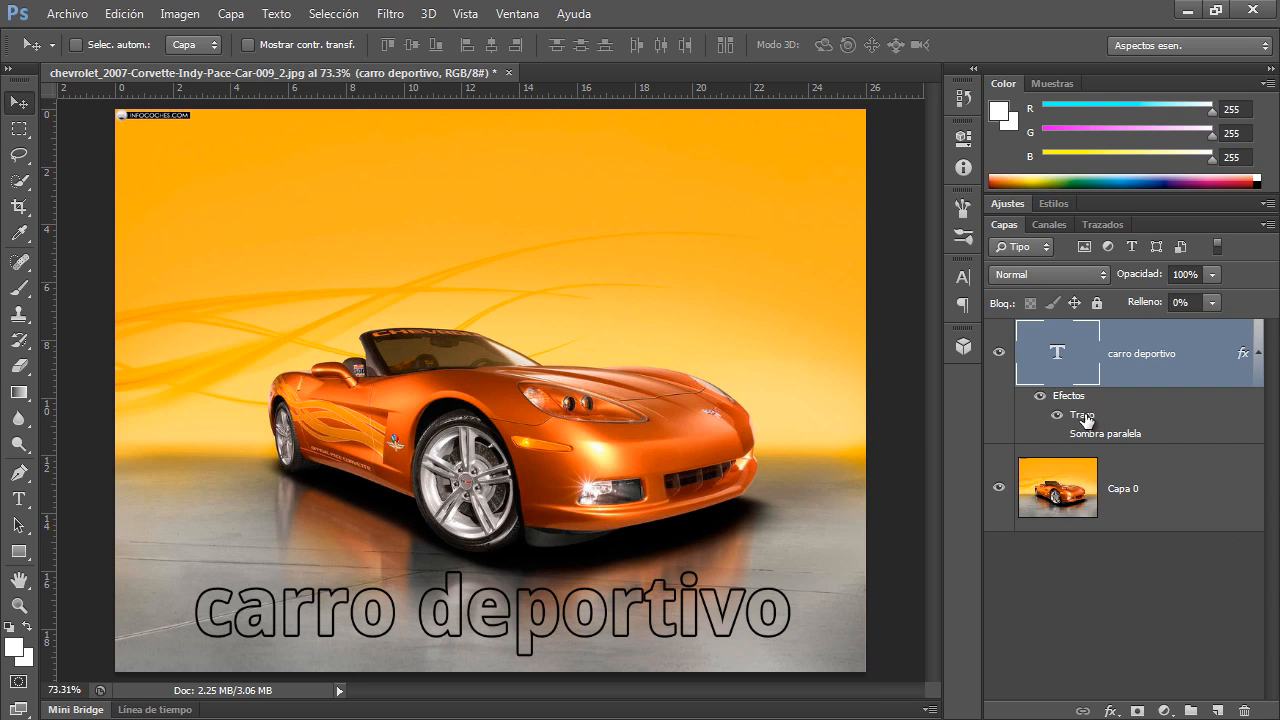
Step: Try a 38% fill on the stroked text layer and undo it
drag(1140, 307, 1176, 305)
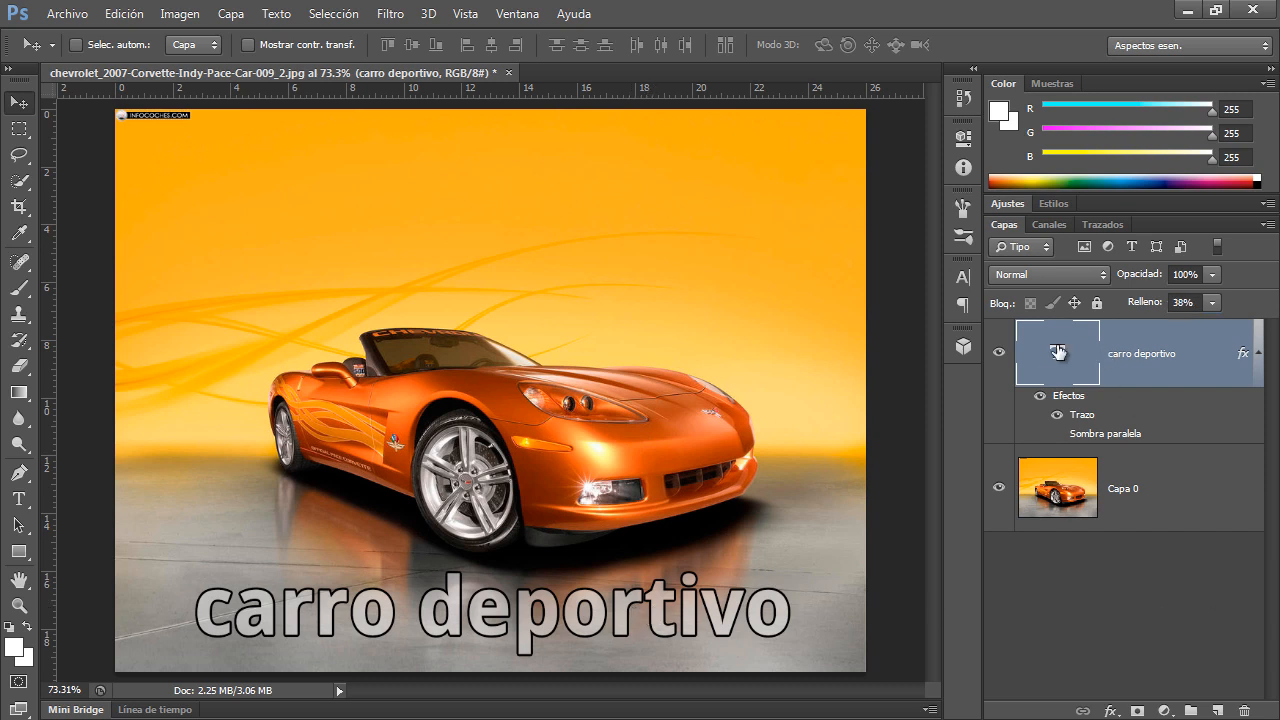
key(ctrl+z)
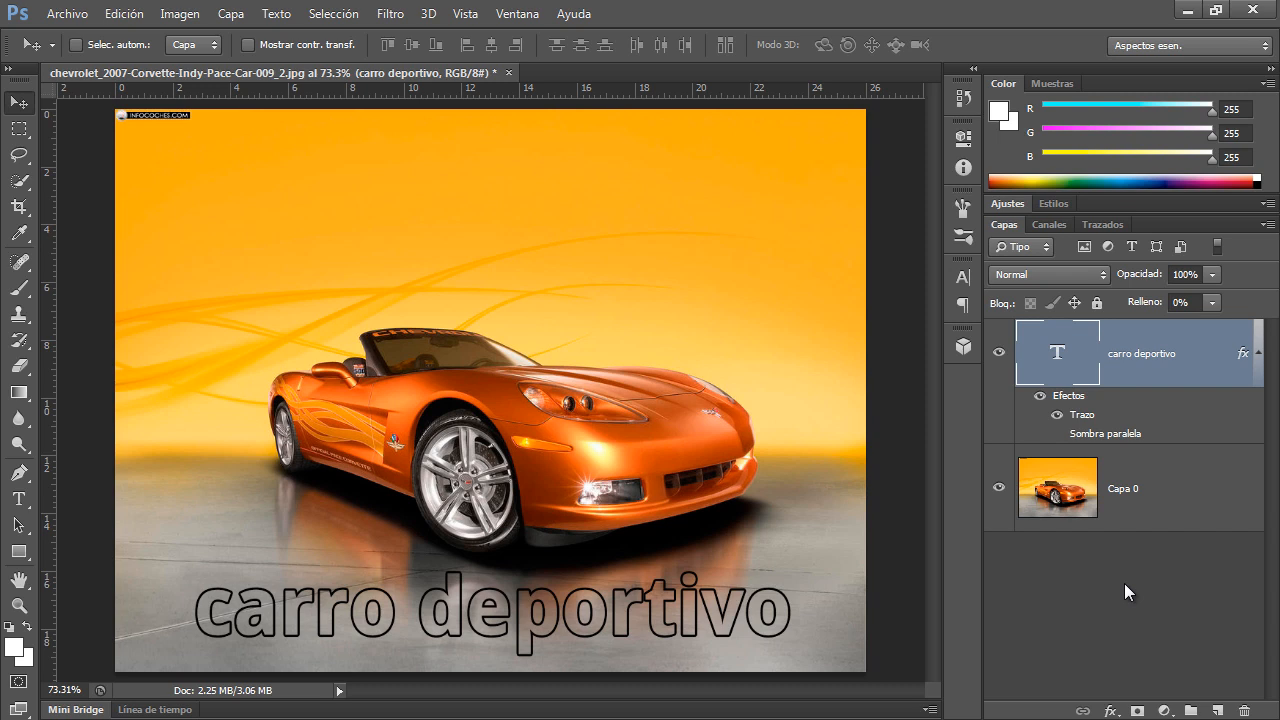